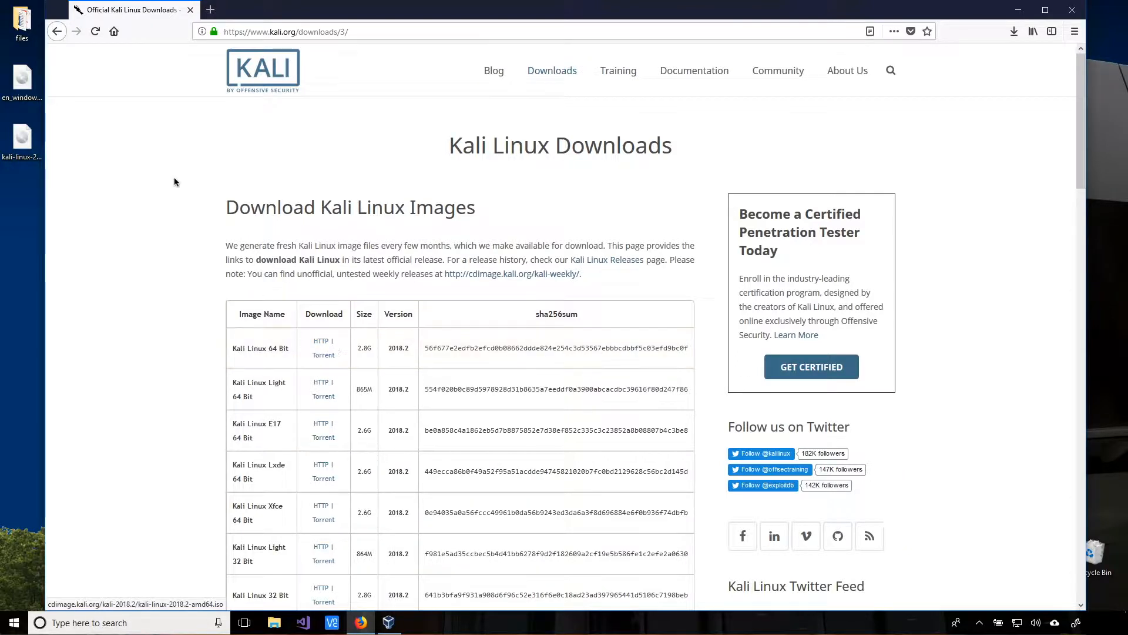
# - Point out the downloaded Kali ISO on the desktop, then minimize Firefox to reveal VirtualBox Manager
pyautogui.click(24, 144)
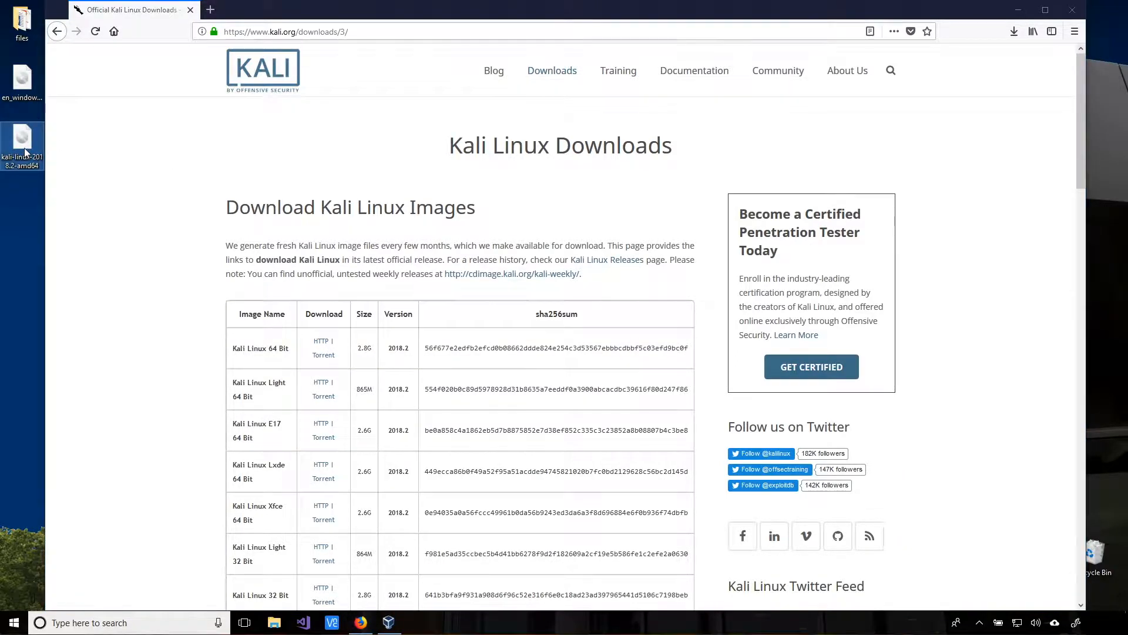
pyautogui.click(1019, 11)
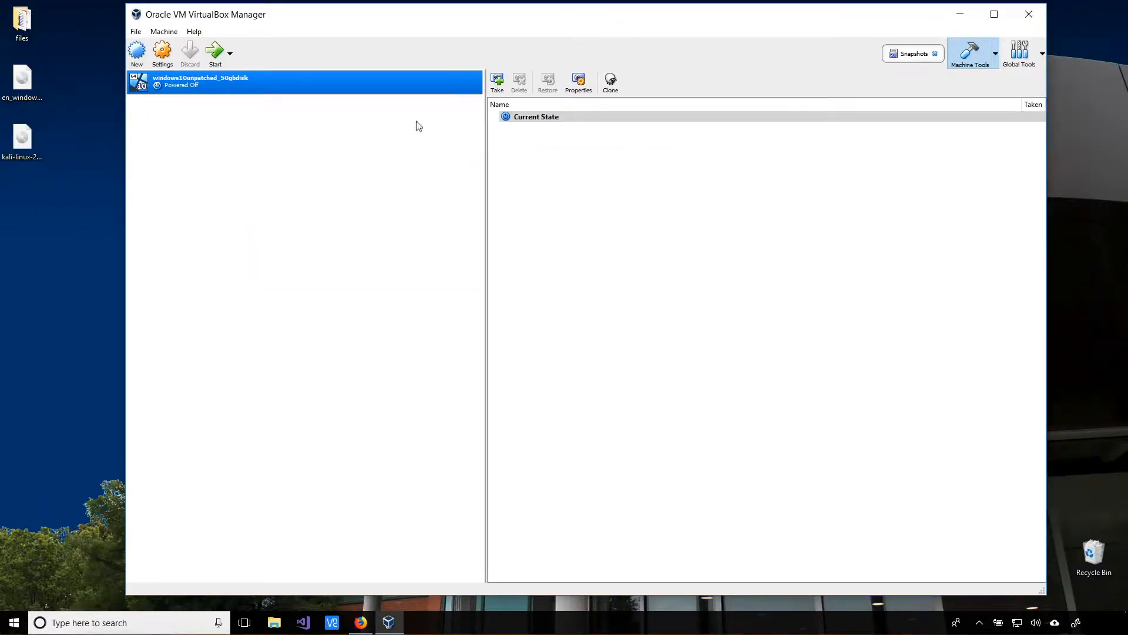
# - Create a new Linux 64-bit VM named 'Kali Linux 2018.2' with 2048 MB of memory
pyautogui.click(137, 52)
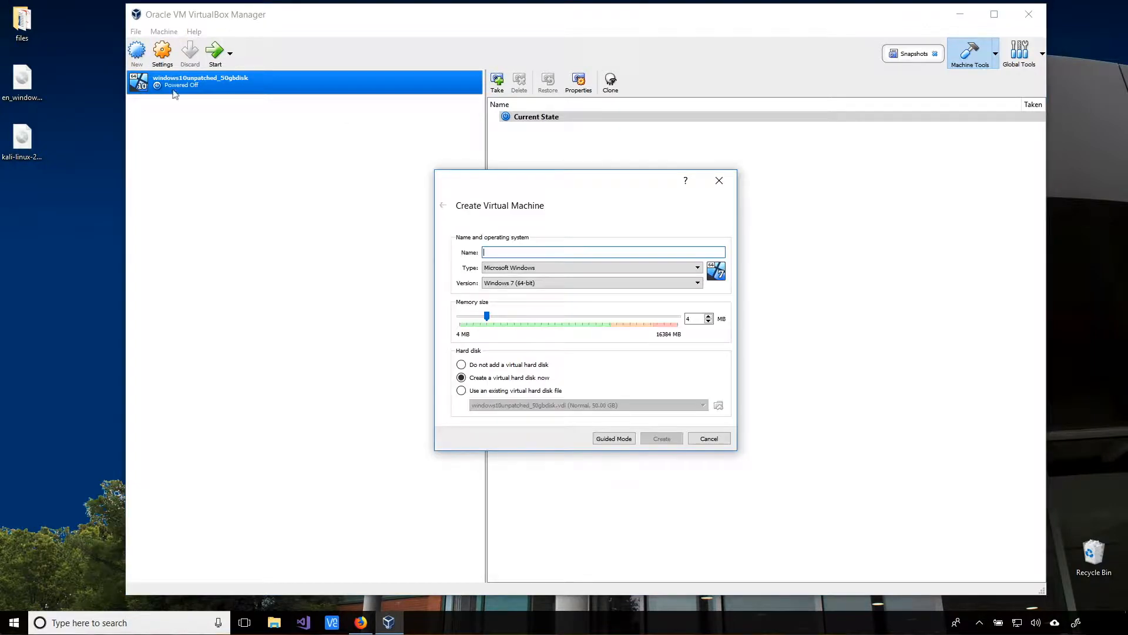
pyautogui.write('Kali Linux 2018.2')
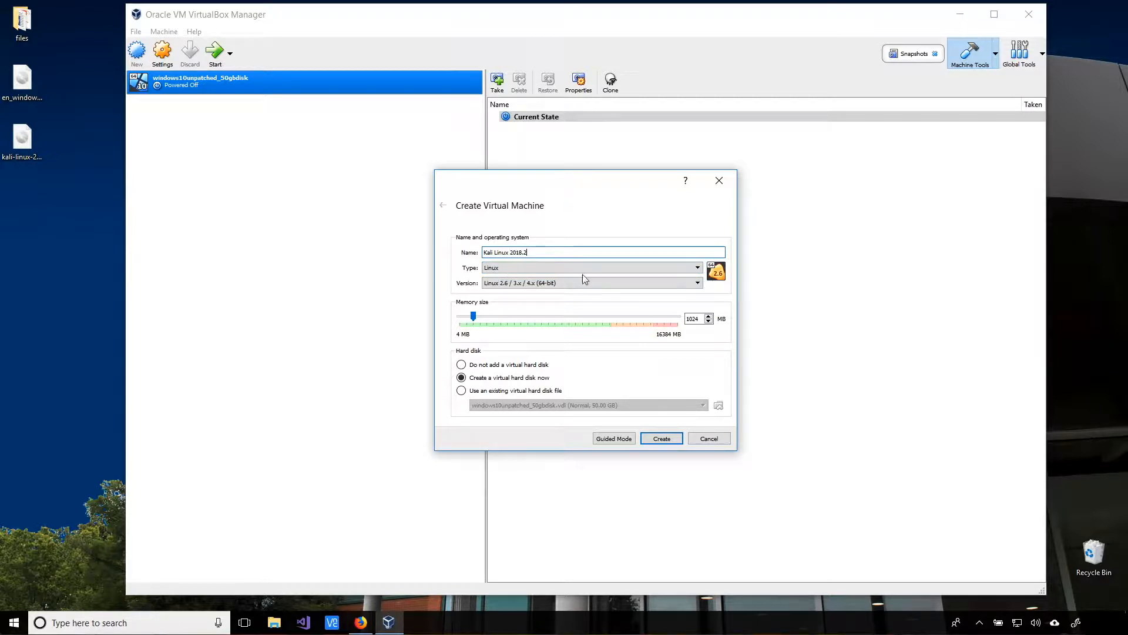
pyautogui.click(698, 319)
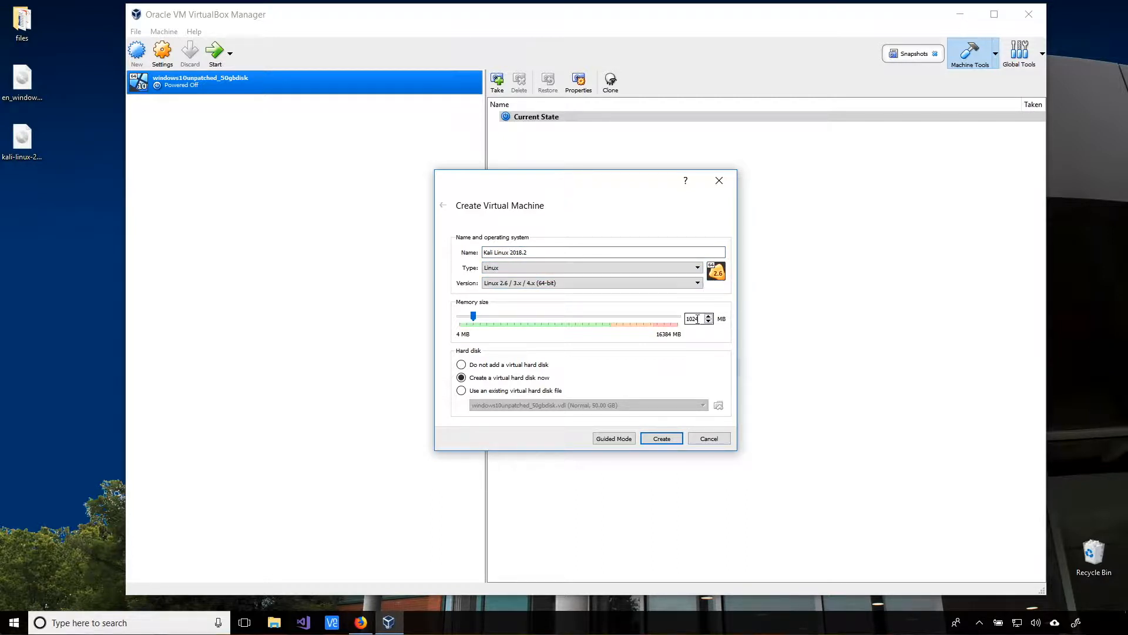
pyautogui.moveTo(696, 318); pyautogui.dragTo(679, 318)
pyautogui.write('2048')
# - Give the VM a 16 GB dynamically allocated VDI hard disk and create it
pyautogui.click(662, 439)
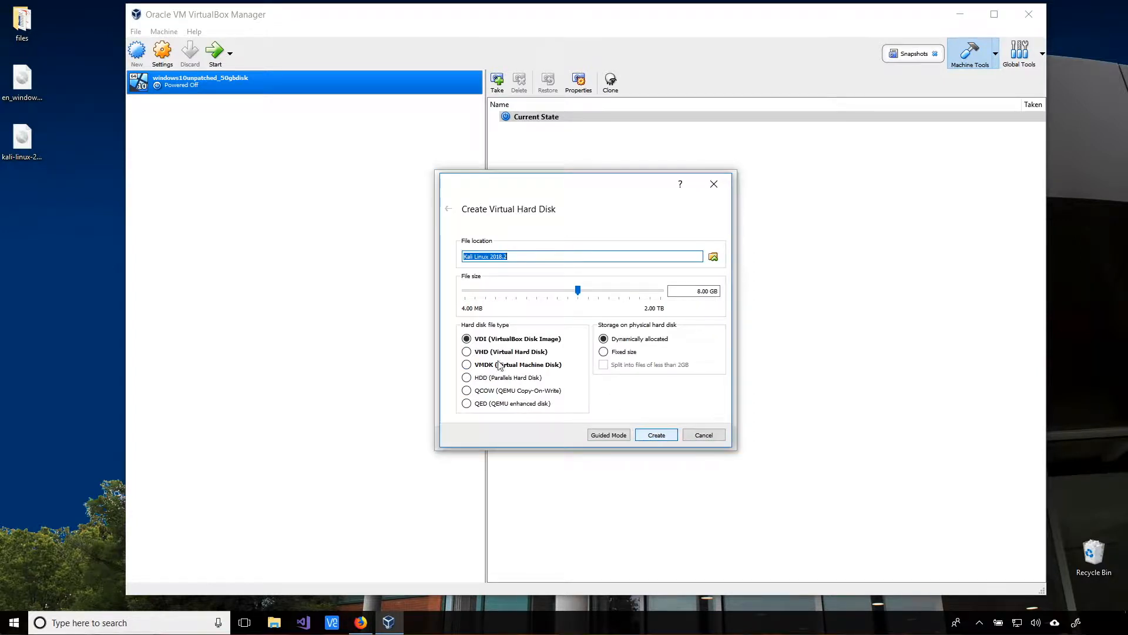
pyautogui.click(699, 292)
pyautogui.press('Delete')
pyautogui.write('16')
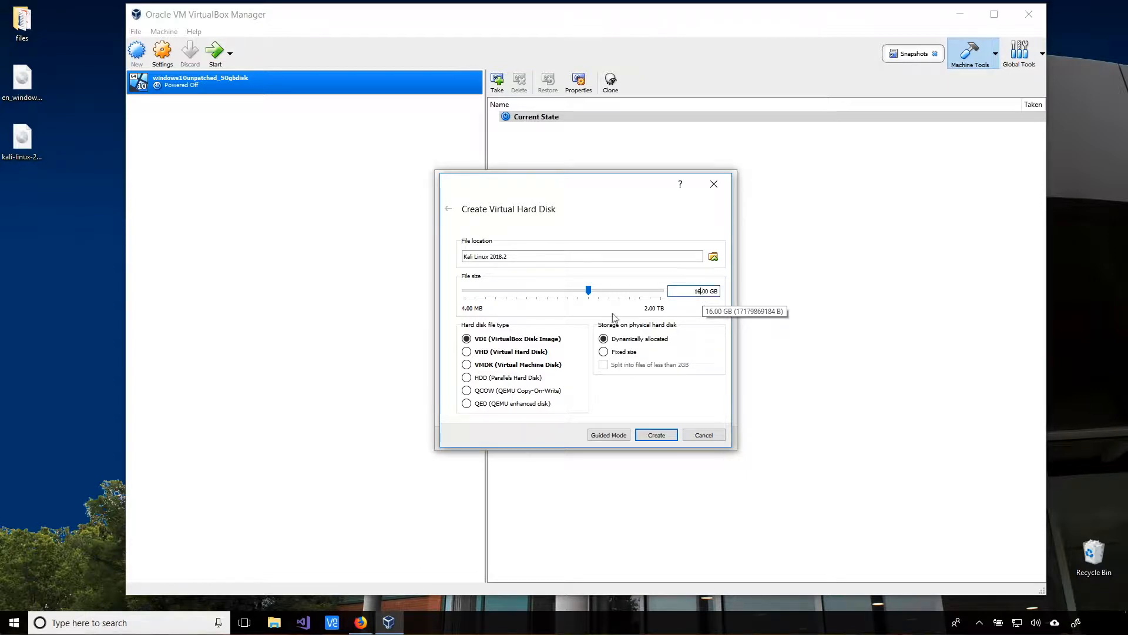
pyautogui.click(665, 436)
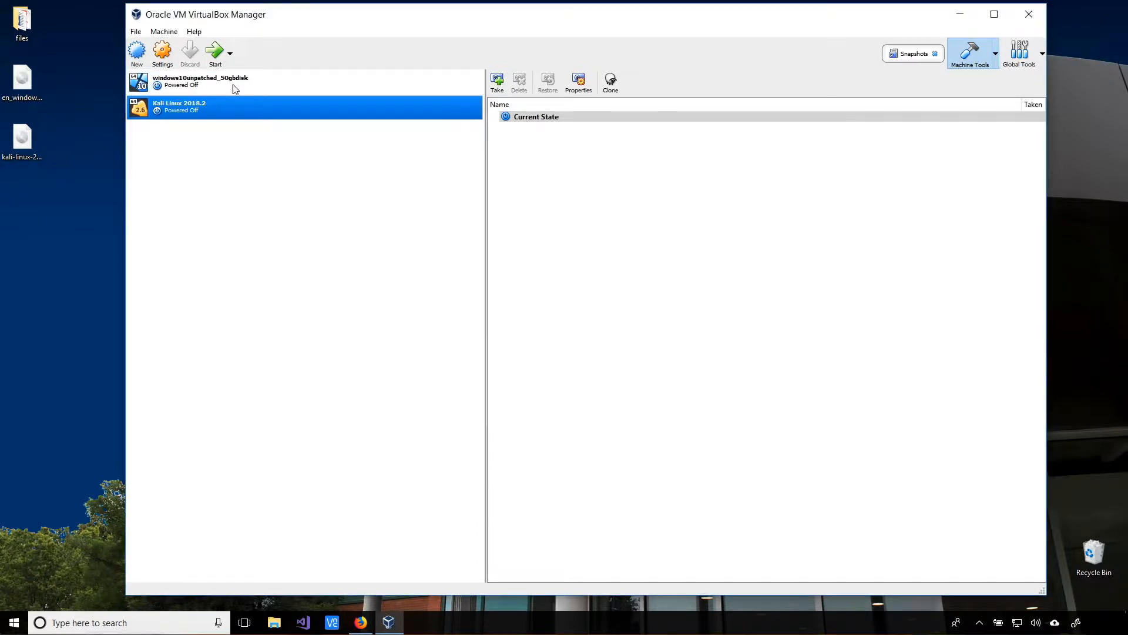
# - Set the Kali VM's network adapter to Bridged Adapter on the Surface Ethernet Adapter and save
pyautogui.click(164, 54)
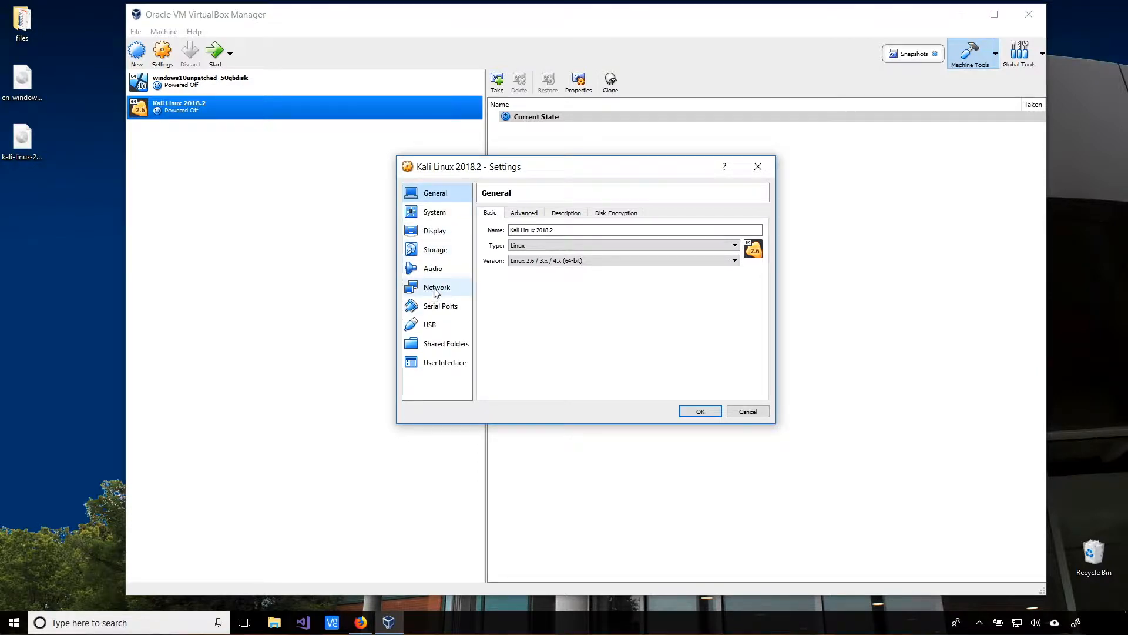
pyautogui.click(437, 291)
pyautogui.click(599, 244)
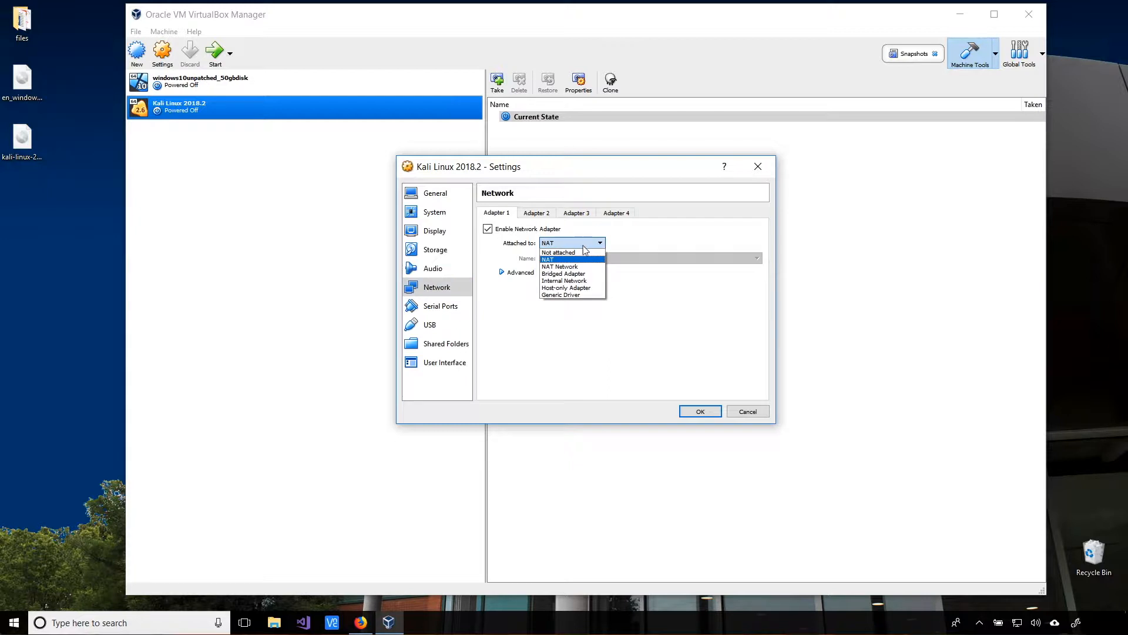
pyautogui.click(570, 273)
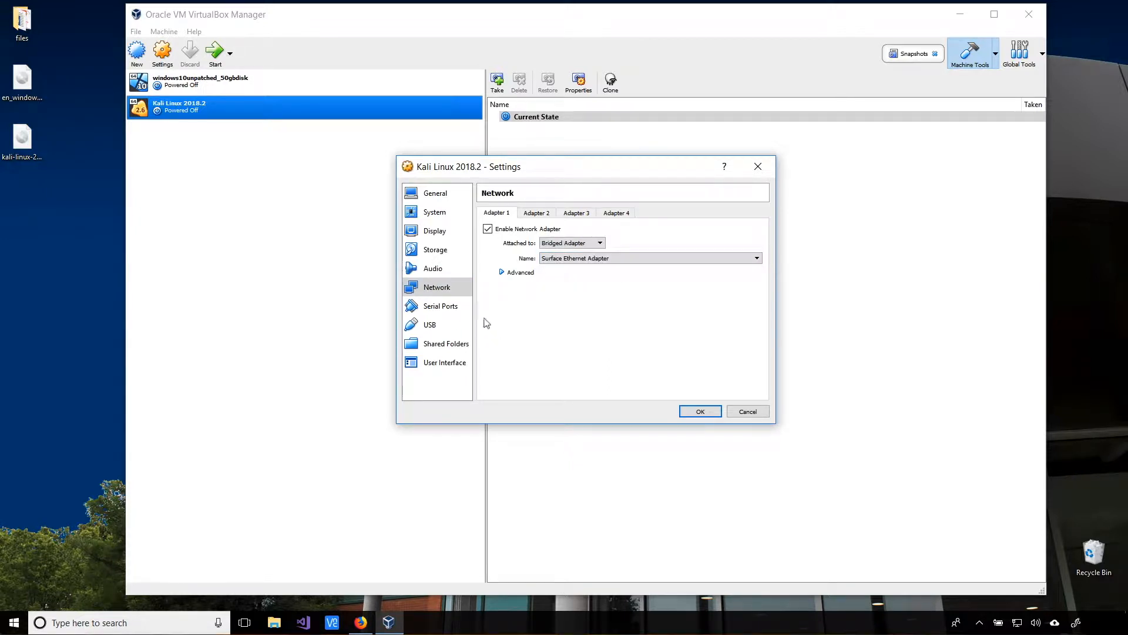
pyautogui.click(502, 271)
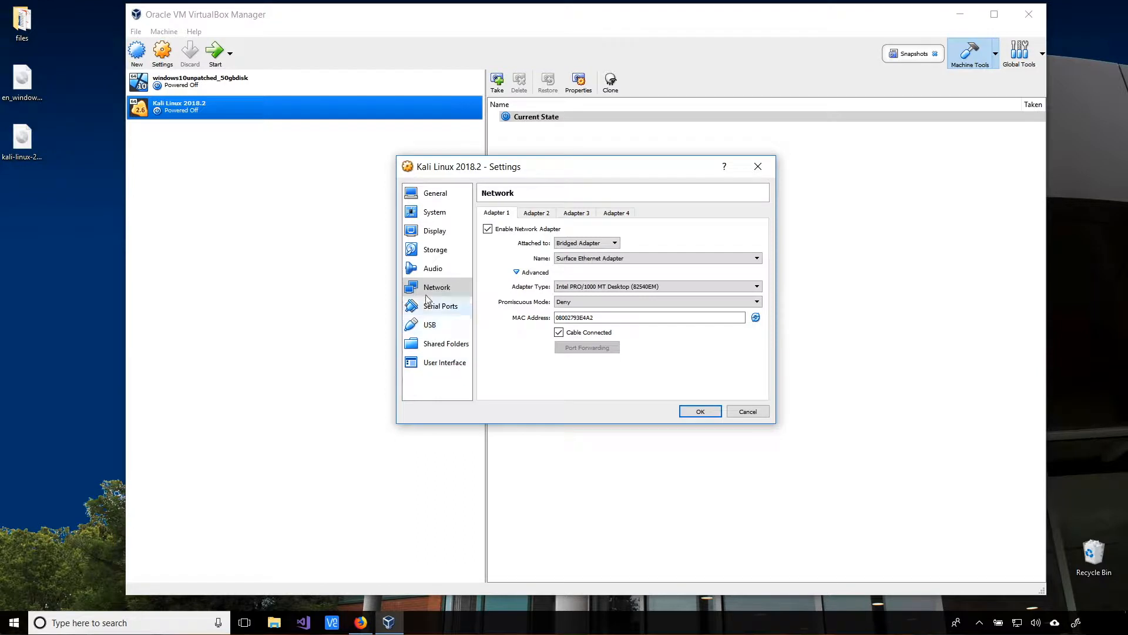
pyautogui.click(700, 412)
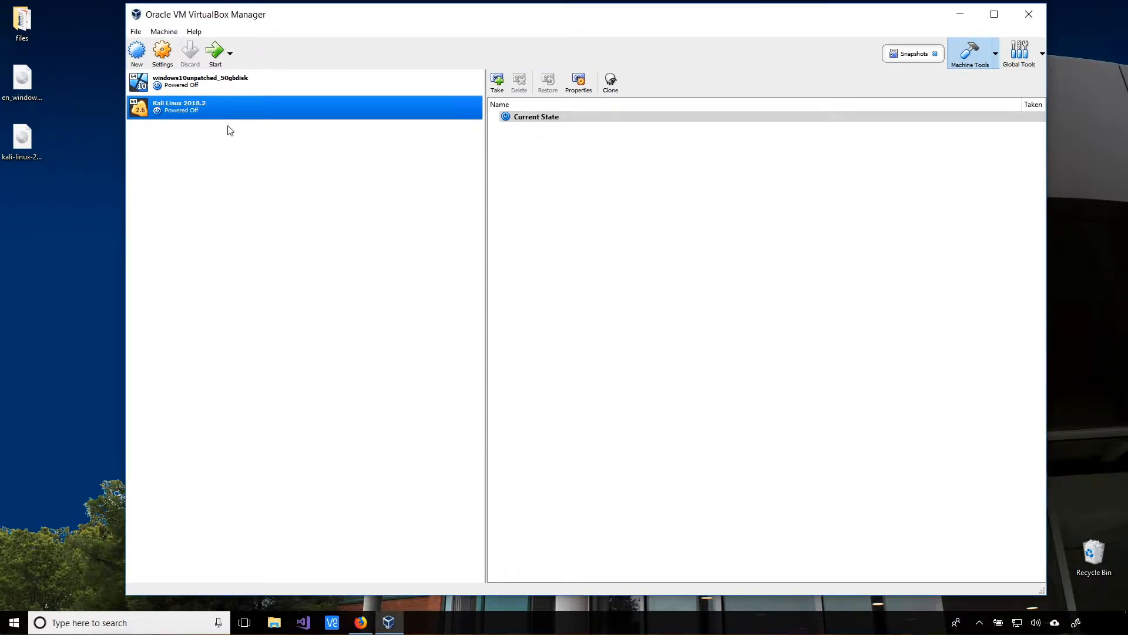
# - Load kali-linux-2018.2-amd64.iso into the empty optical drive, save settings, and start the VM
pyautogui.click(162, 56)
pyautogui.click(432, 250)
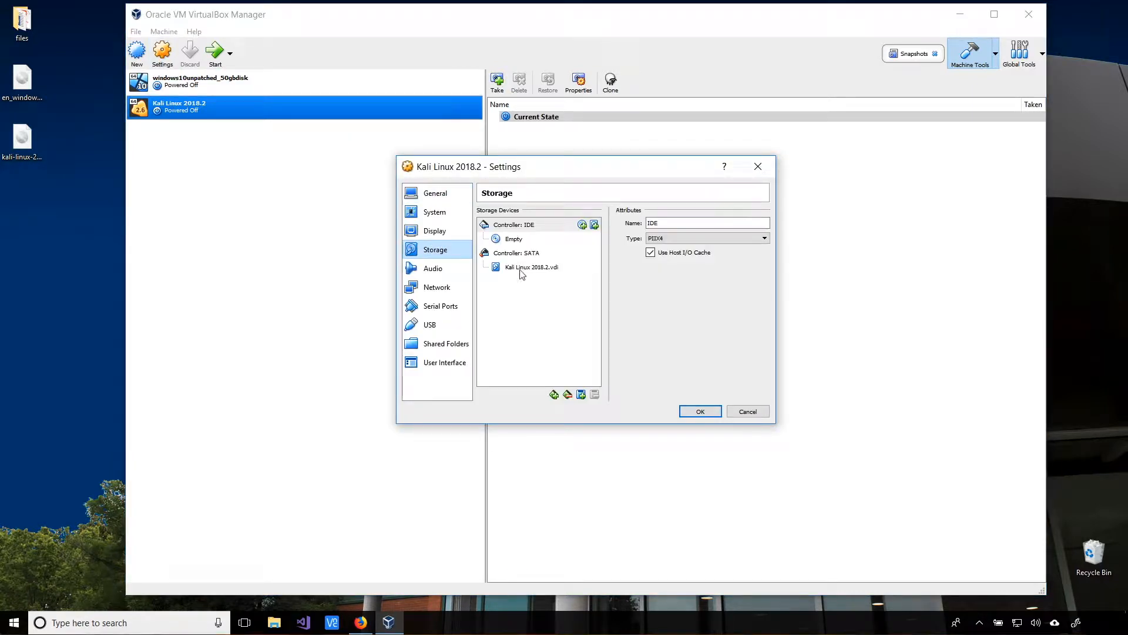
pyautogui.click(513, 240)
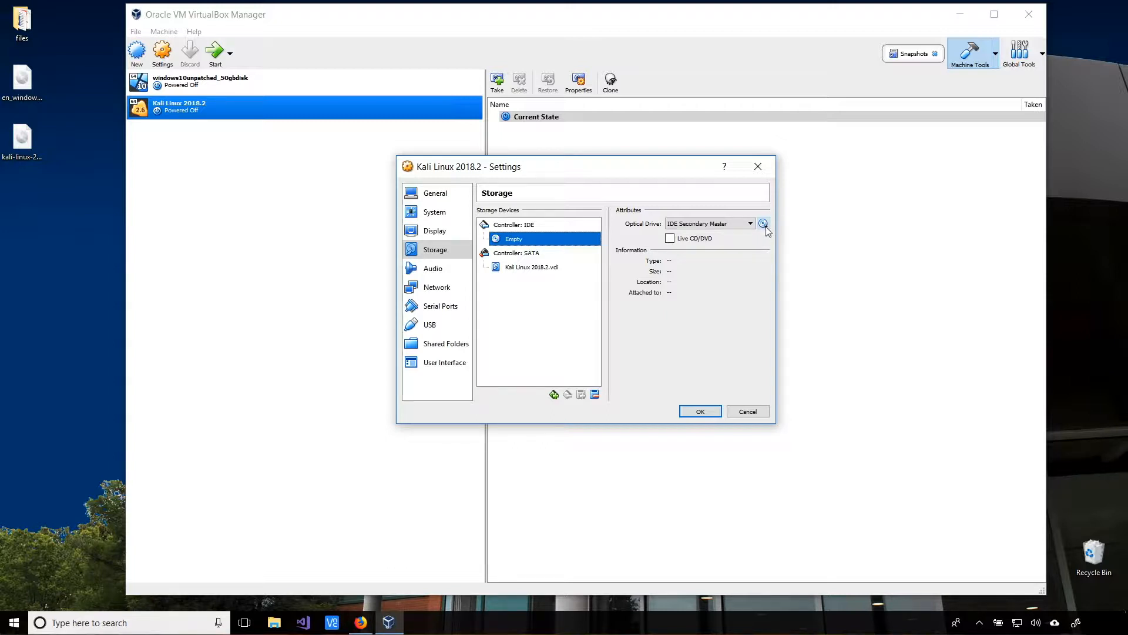
pyautogui.click(764, 224)
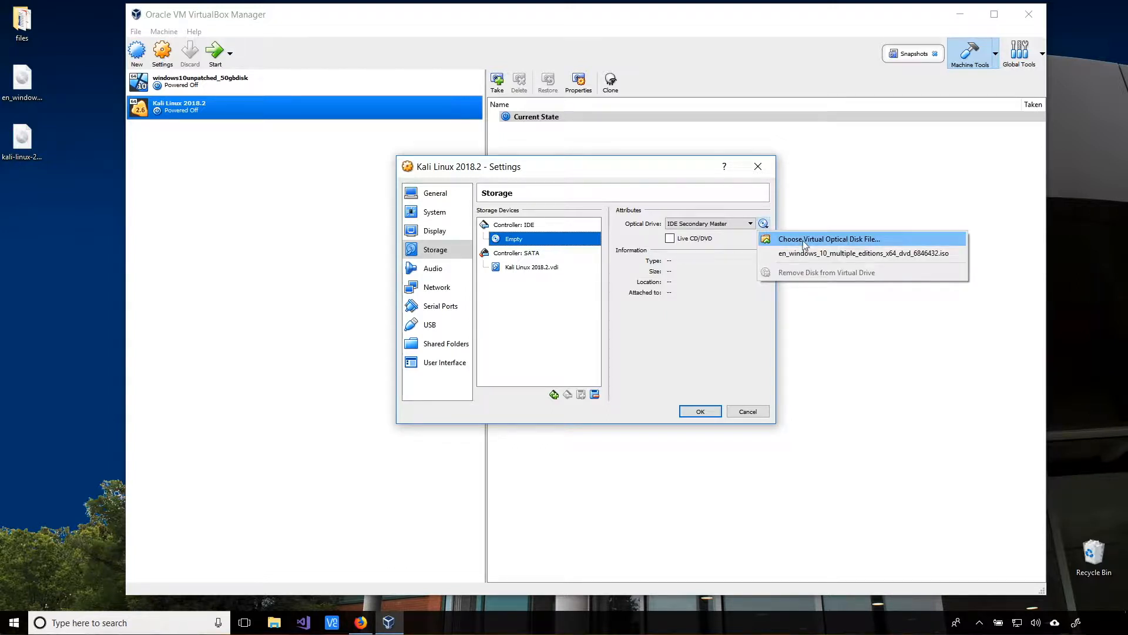
pyautogui.click(827, 240)
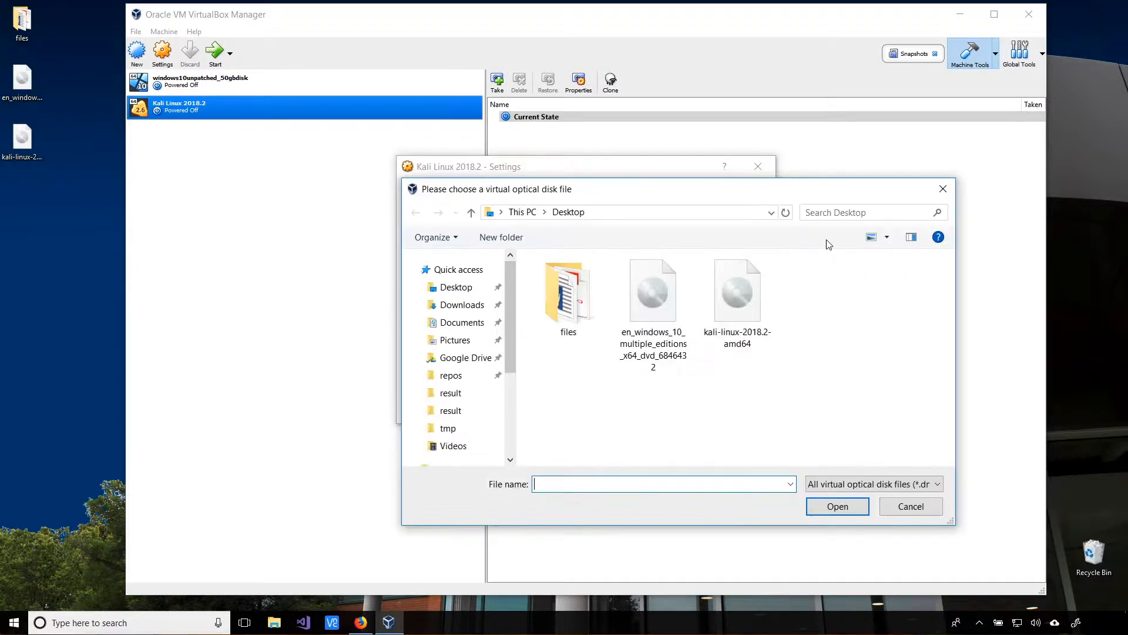
pyautogui.click(720, 313)
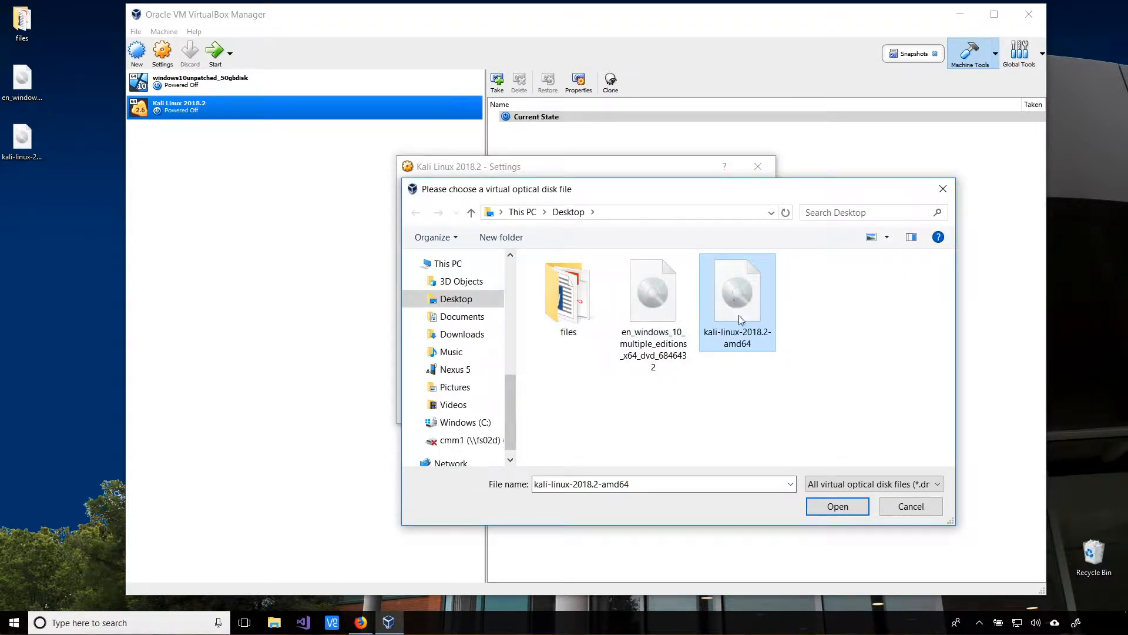
pyautogui.click(838, 507)
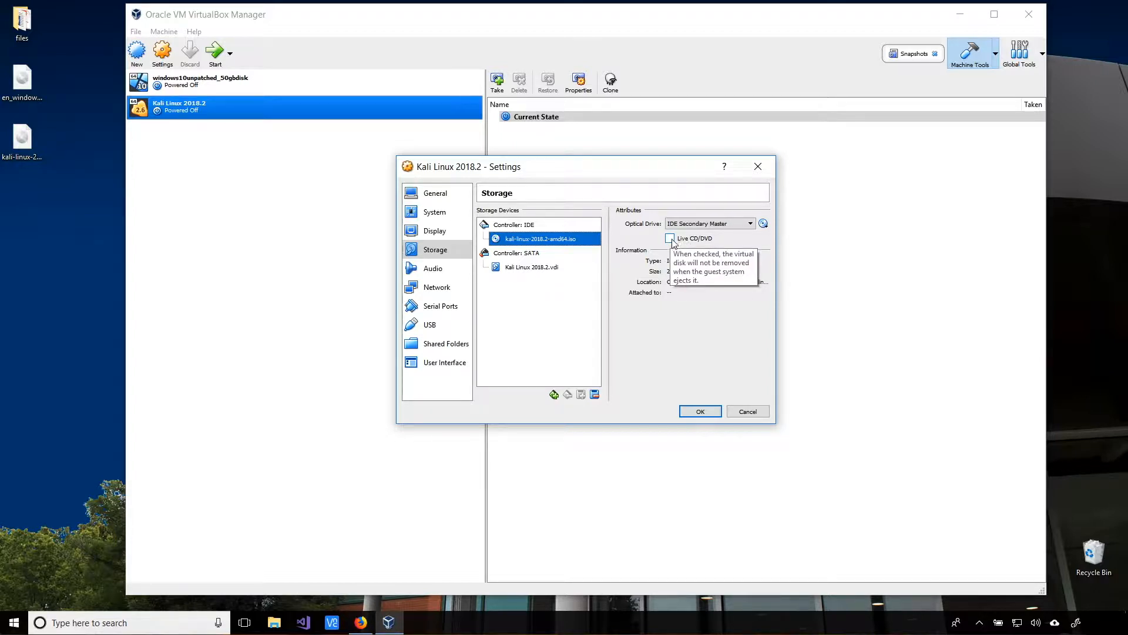
pyautogui.click(697, 412)
pyautogui.click(219, 53)
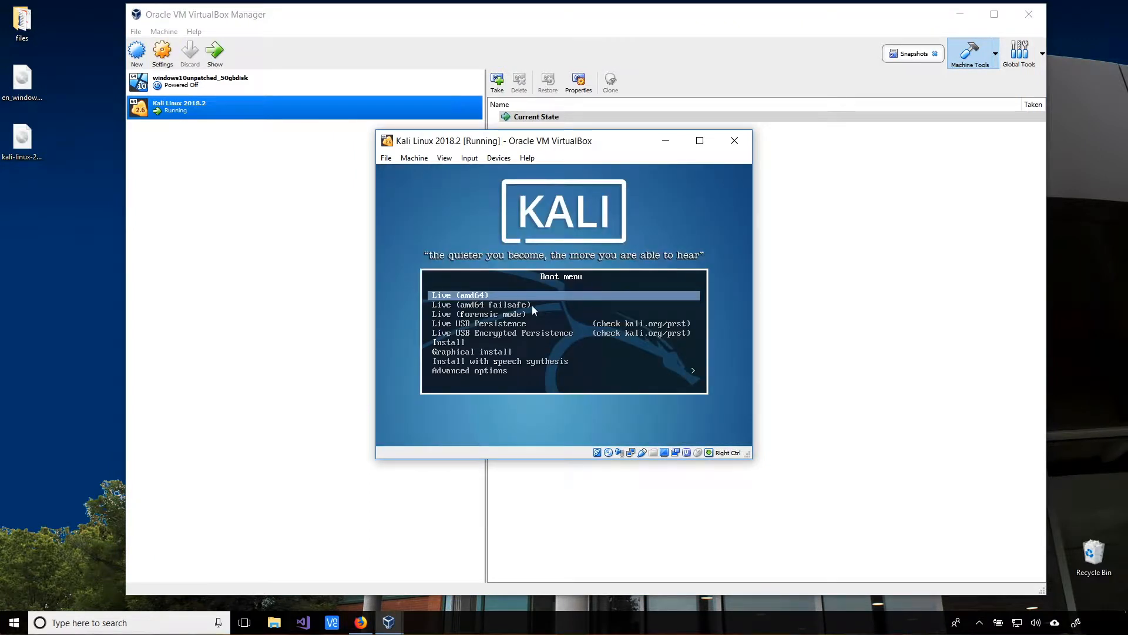
# - Choose Graphical install from the Kali boot menu
pyautogui.press('Down')
pyautogui.press('Down')
pyautogui.press('Down')
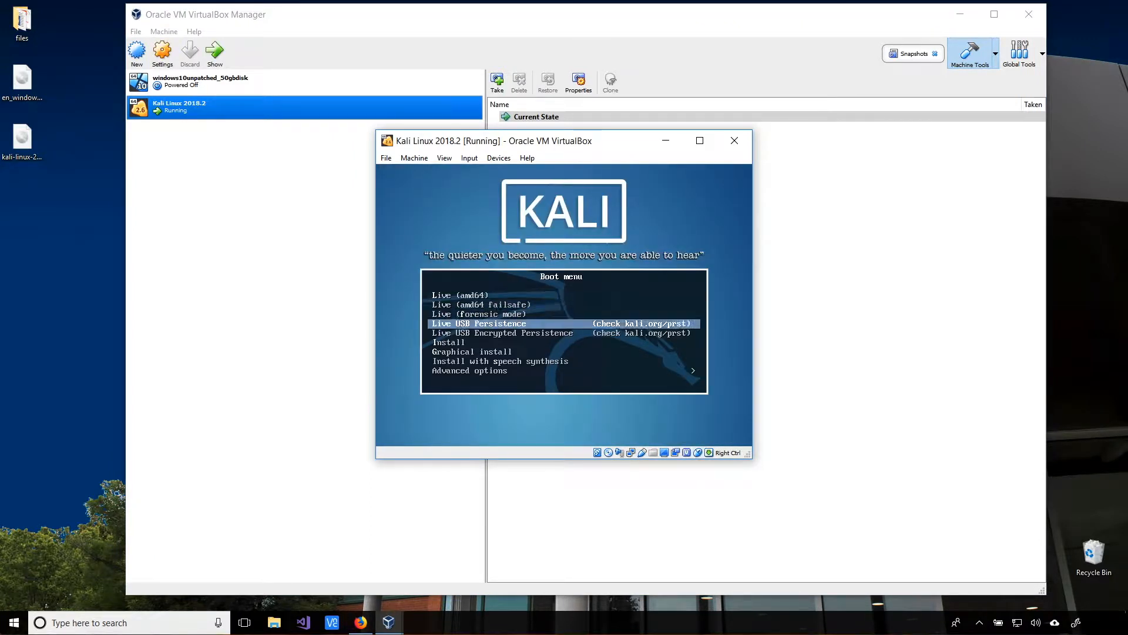
pyautogui.press('Up')
pyautogui.press('Up')
pyautogui.press('Down')
pyautogui.press('Down')
pyautogui.press('Down')
pyautogui.press('Down')
pyautogui.press('Down')
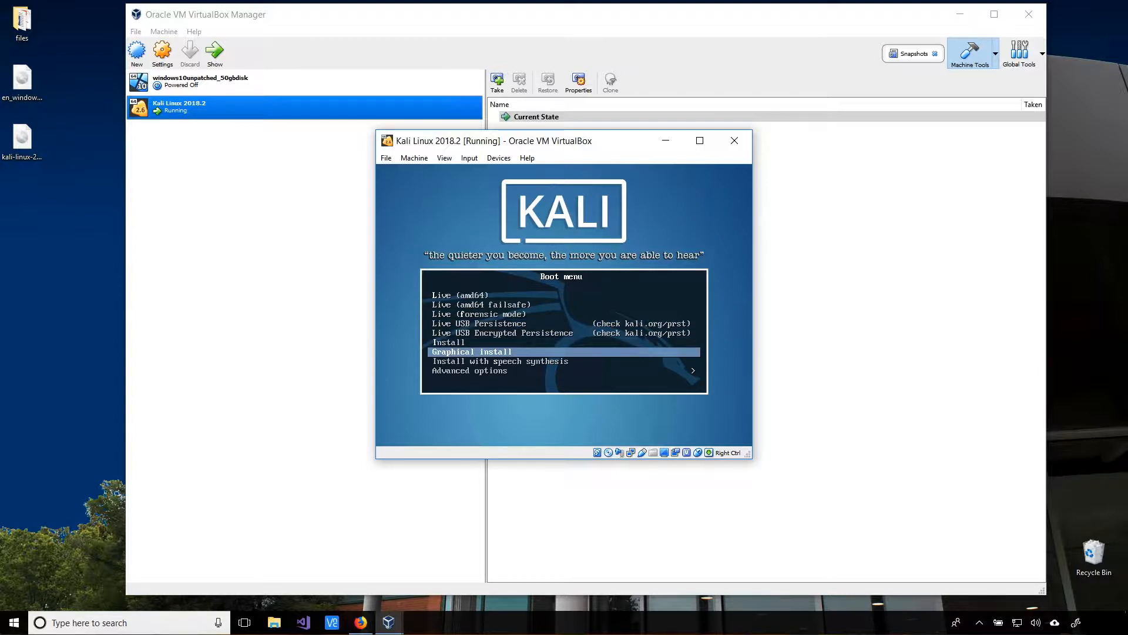
pyautogui.press('Return')
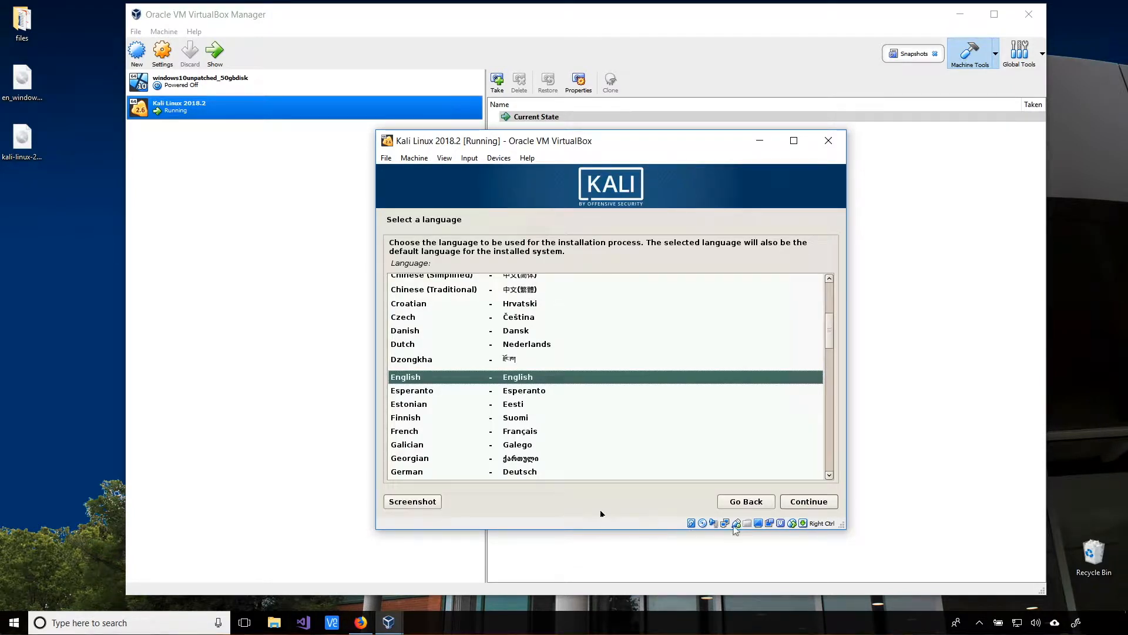
# - Accept English language, United States location and American English keymap
pyautogui.click(801, 504)
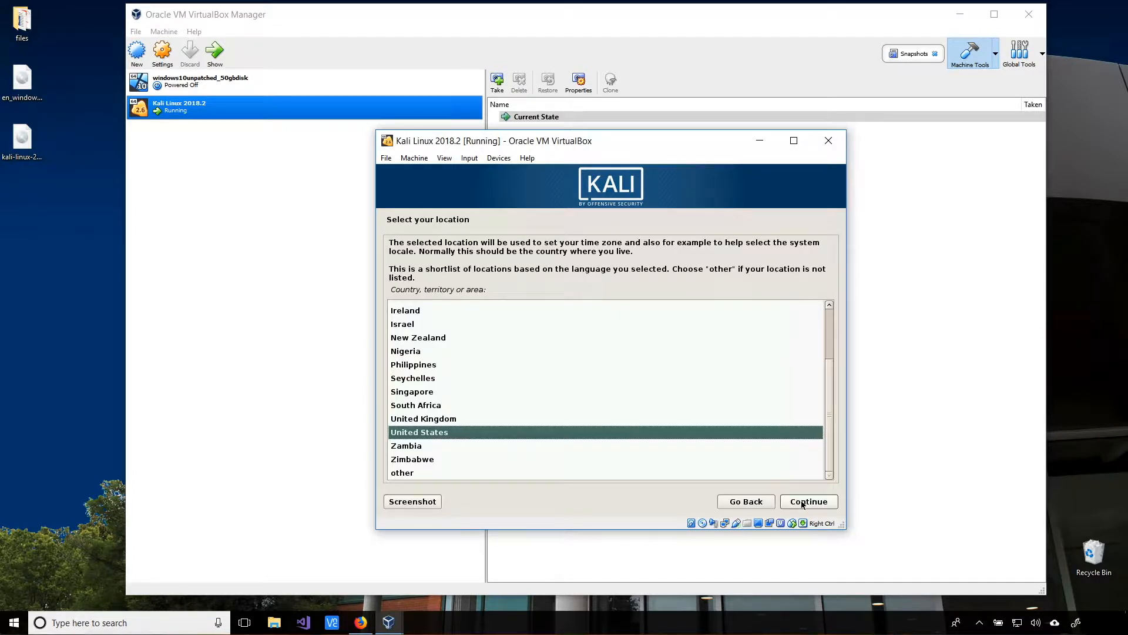
pyautogui.click(802, 503)
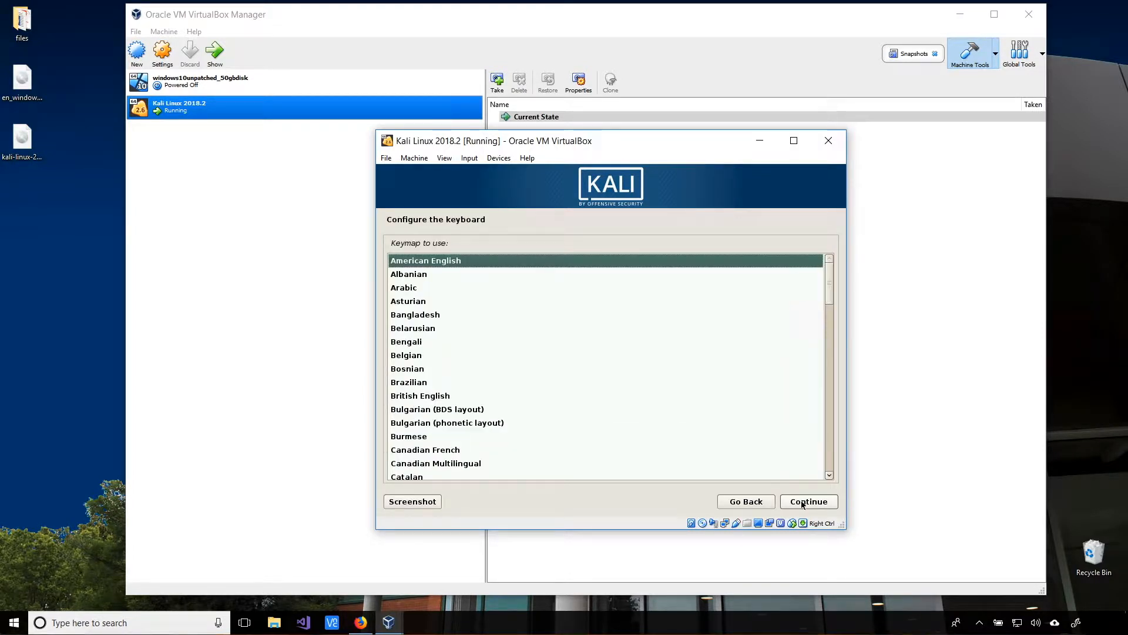
pyautogui.click(802, 503)
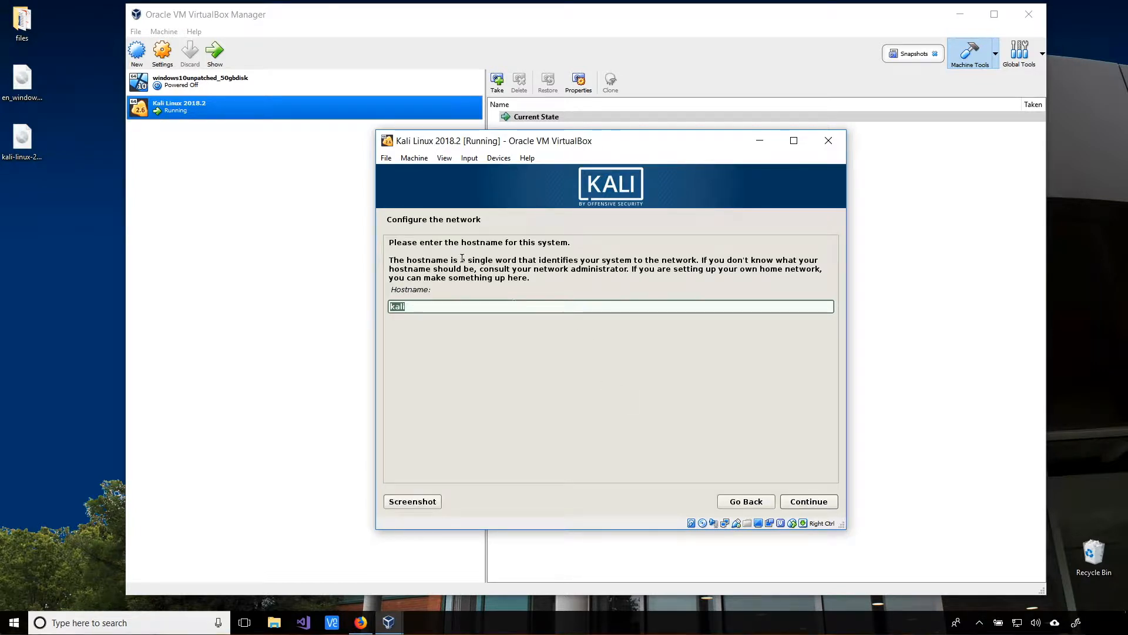
# - Extend the hostname to kali2018-2 and leave the domain name blank
pyautogui.click(417, 308)
pyautogui.write('2018-2')
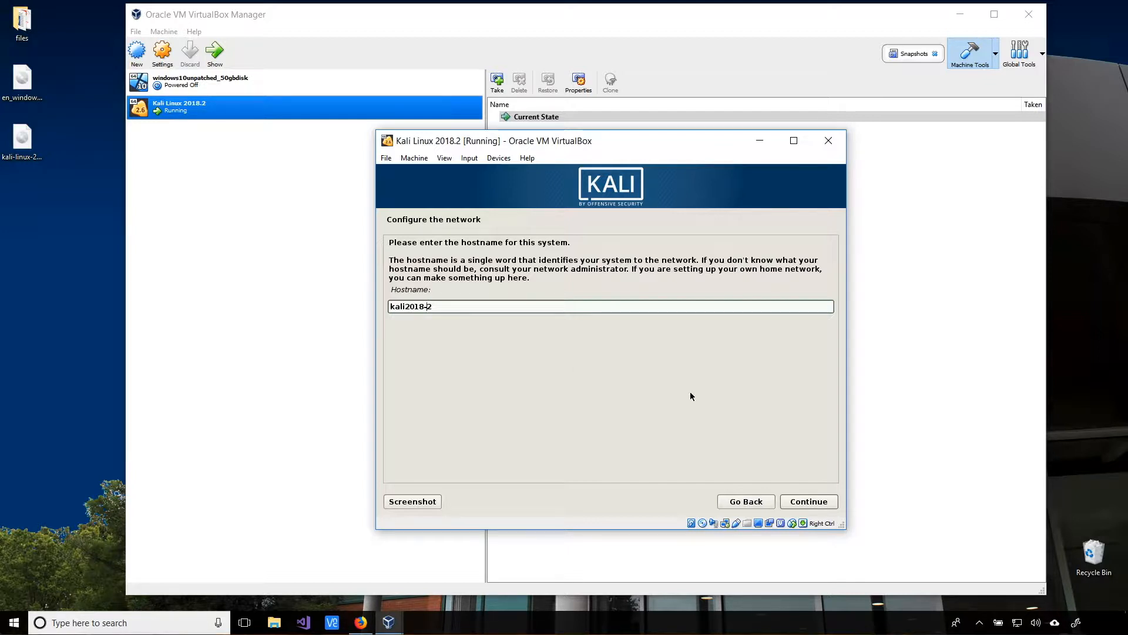
pyautogui.click(808, 503)
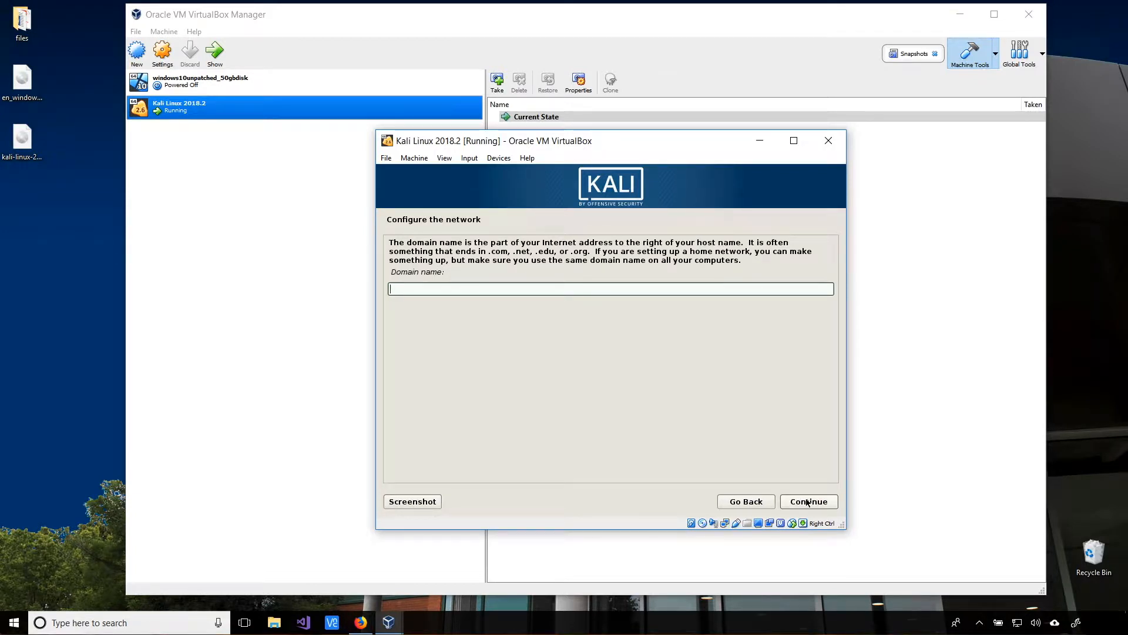
pyautogui.click(808, 501)
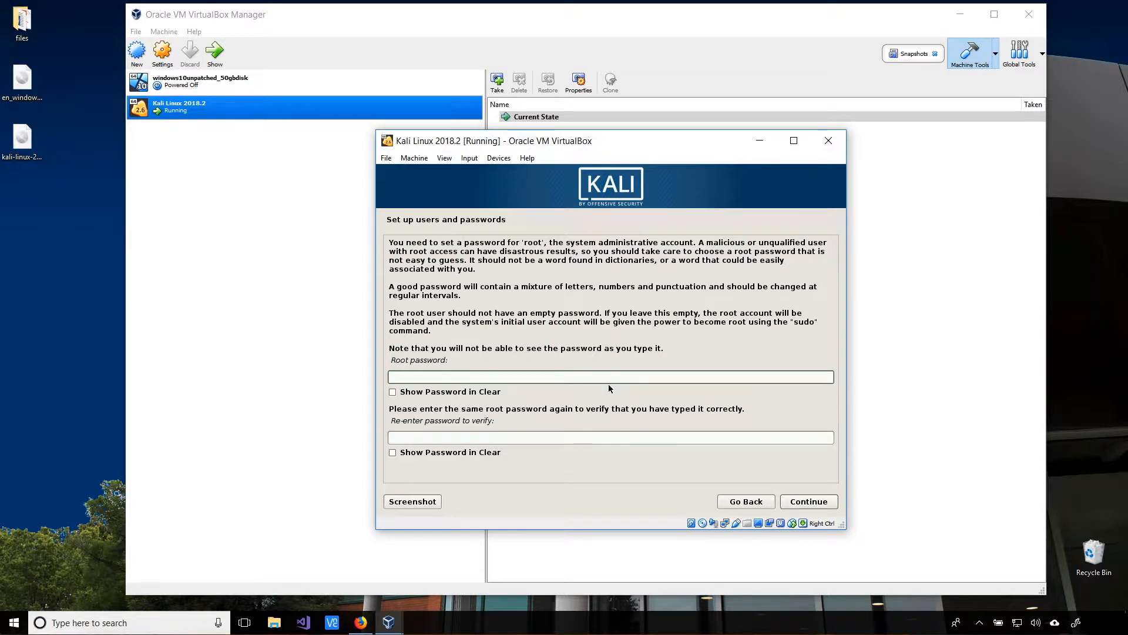
# - Enter the root password, re-enter it to confirm, and continue
pyautogui.write('*******')
pyautogui.press('Tab')
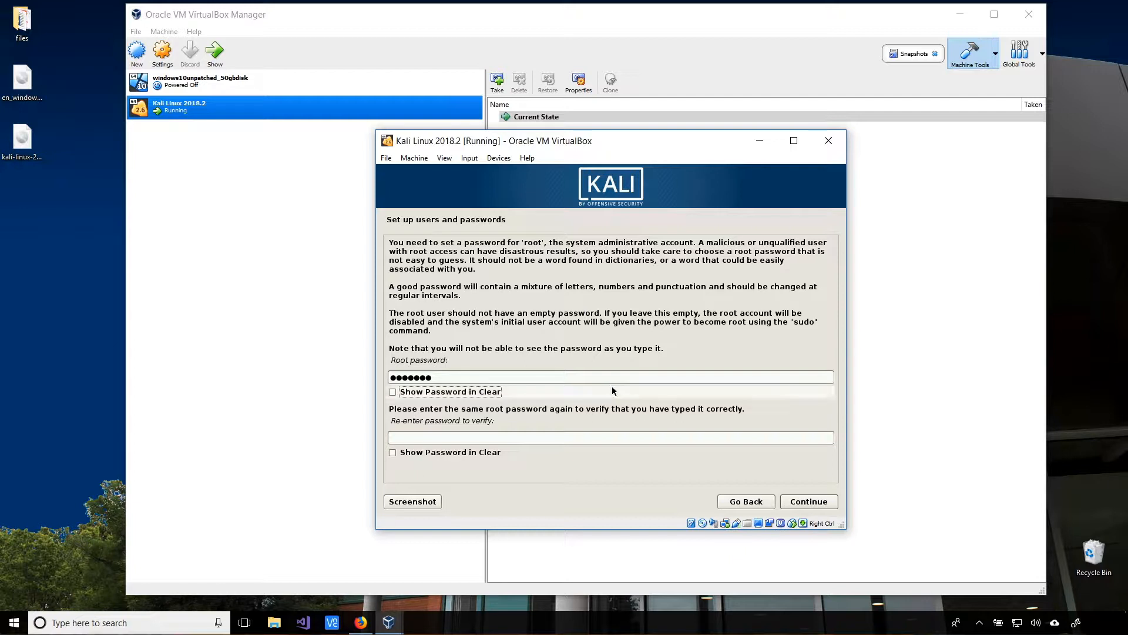
pyautogui.click(592, 438)
pyautogui.write('*******')
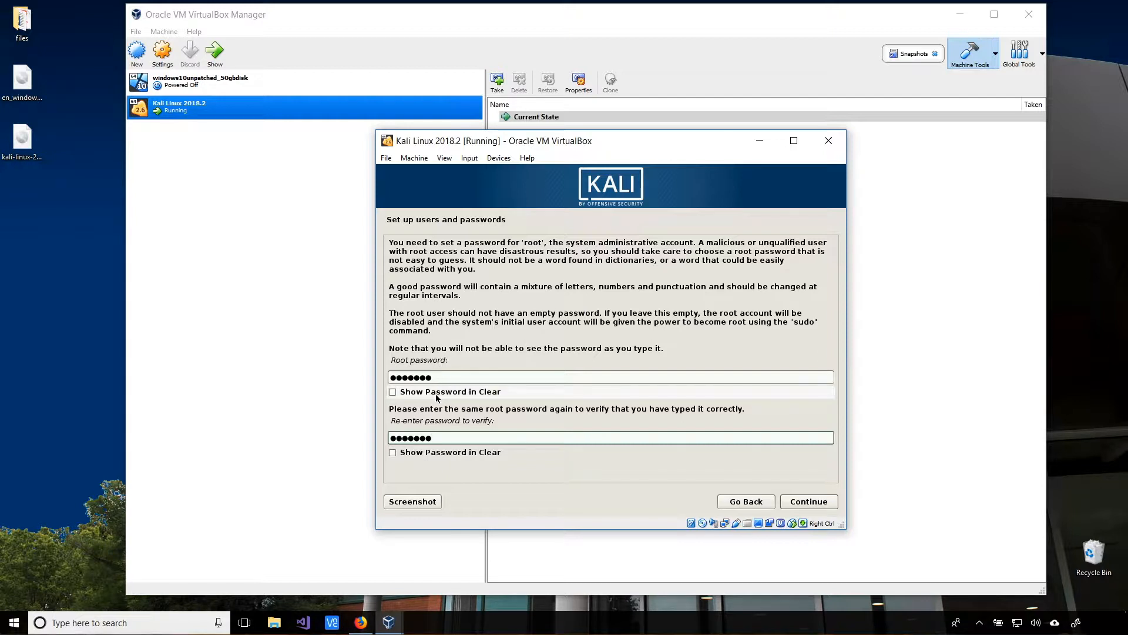
pyautogui.click(814, 501)
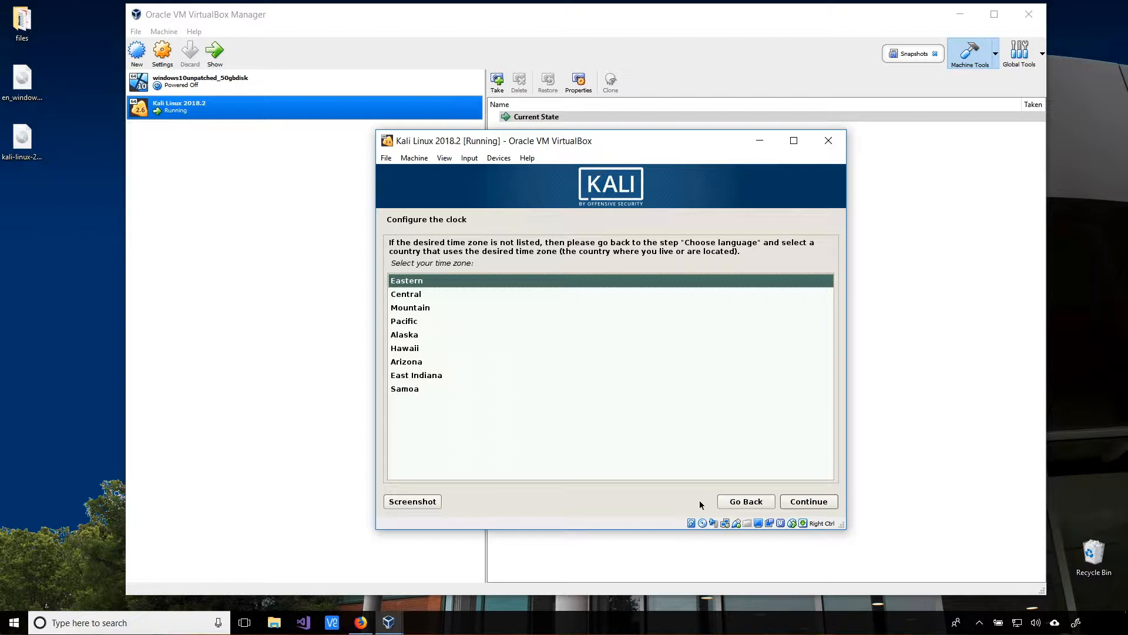
# - Accept Eastern as the time zone on the clock page
pyautogui.click(821, 503)
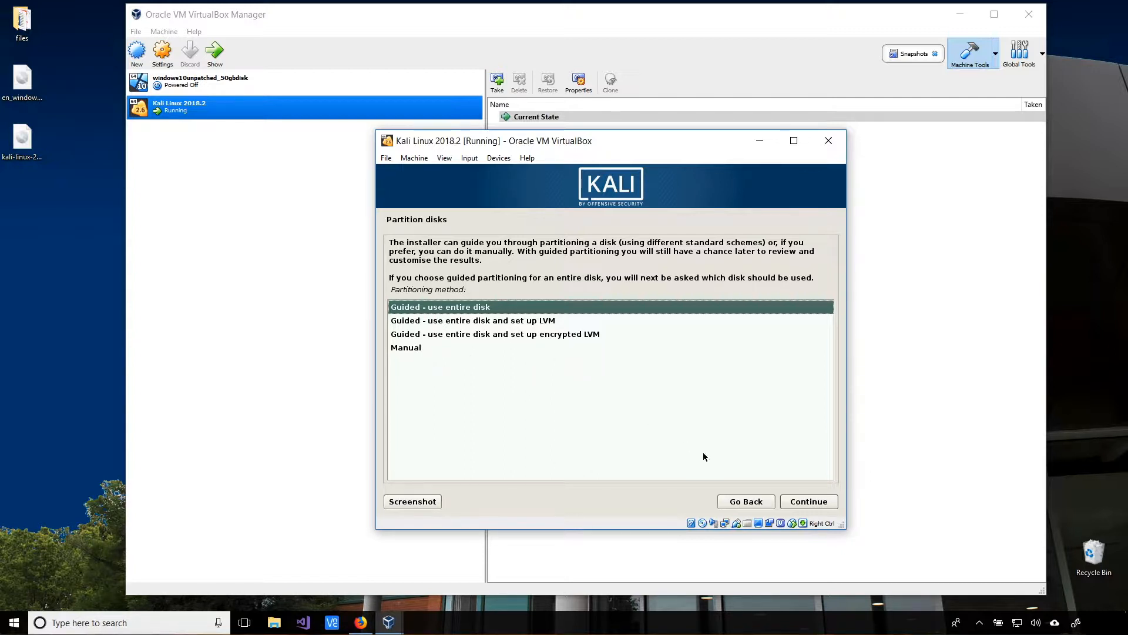
# - Guided-partition the whole 17.2 GB sda disk as one partition and write the changes
pyautogui.click(808, 503)
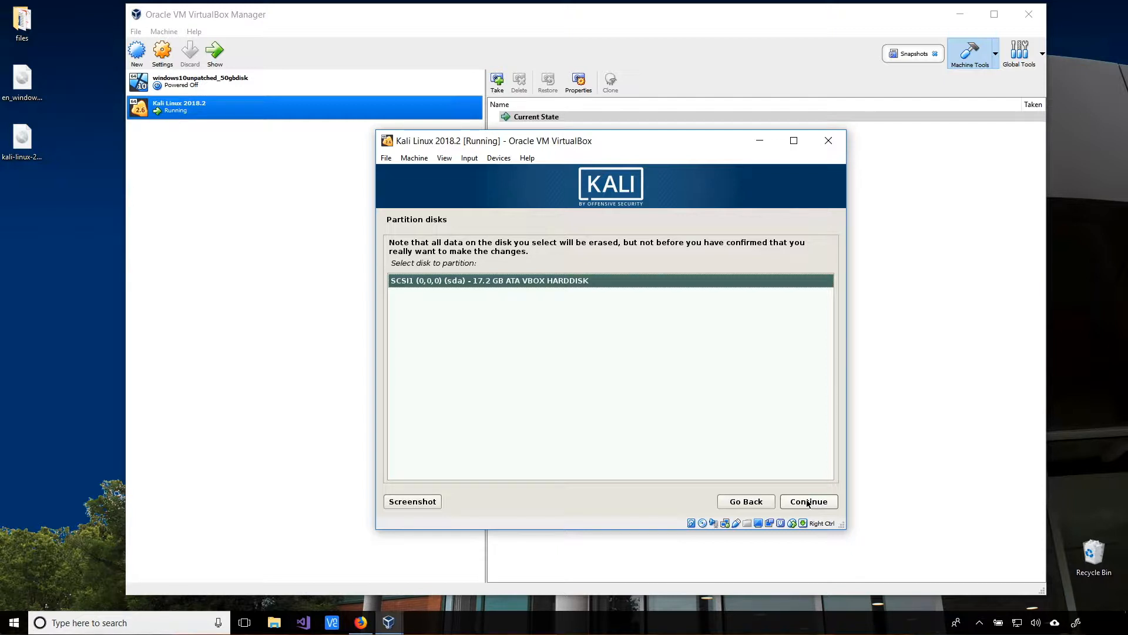
pyautogui.click(808, 502)
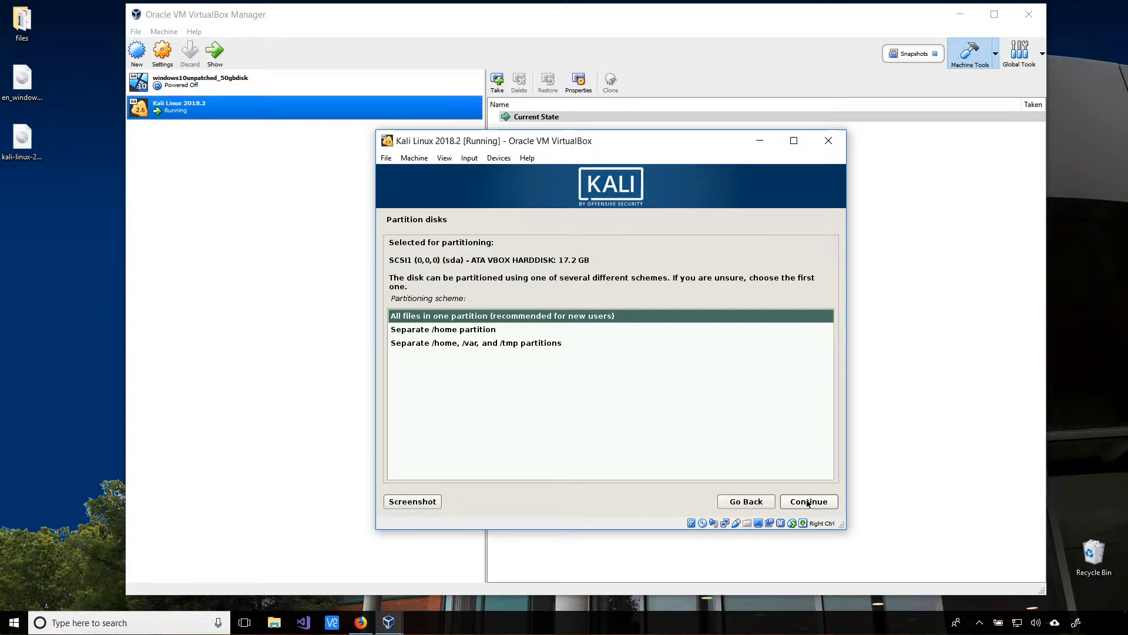
pyautogui.click(808, 503)
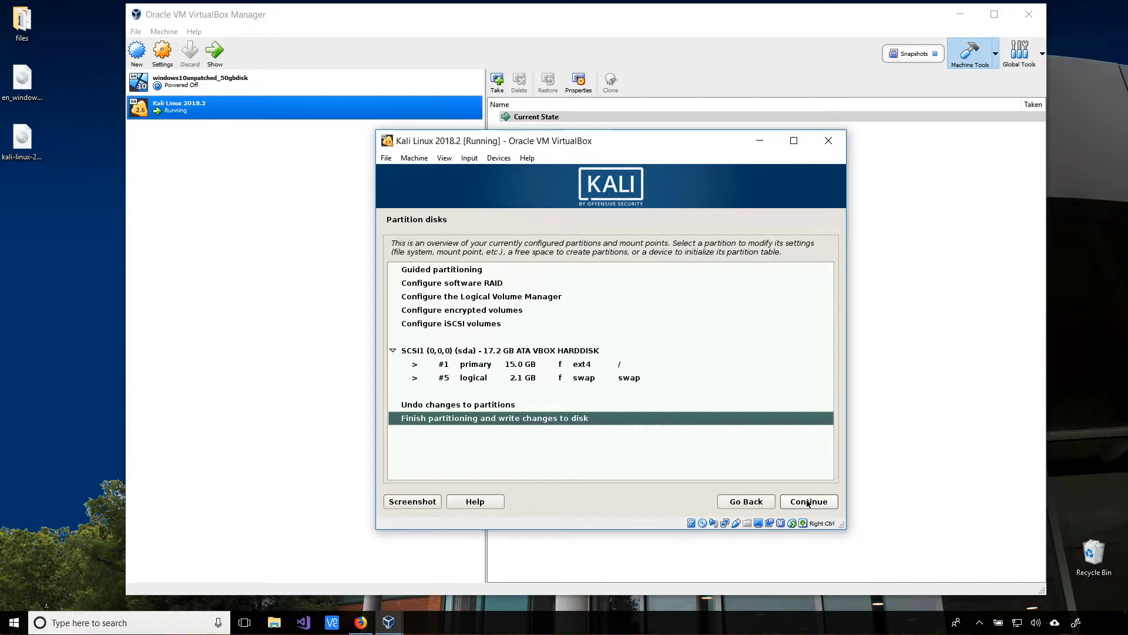
pyautogui.click(807, 502)
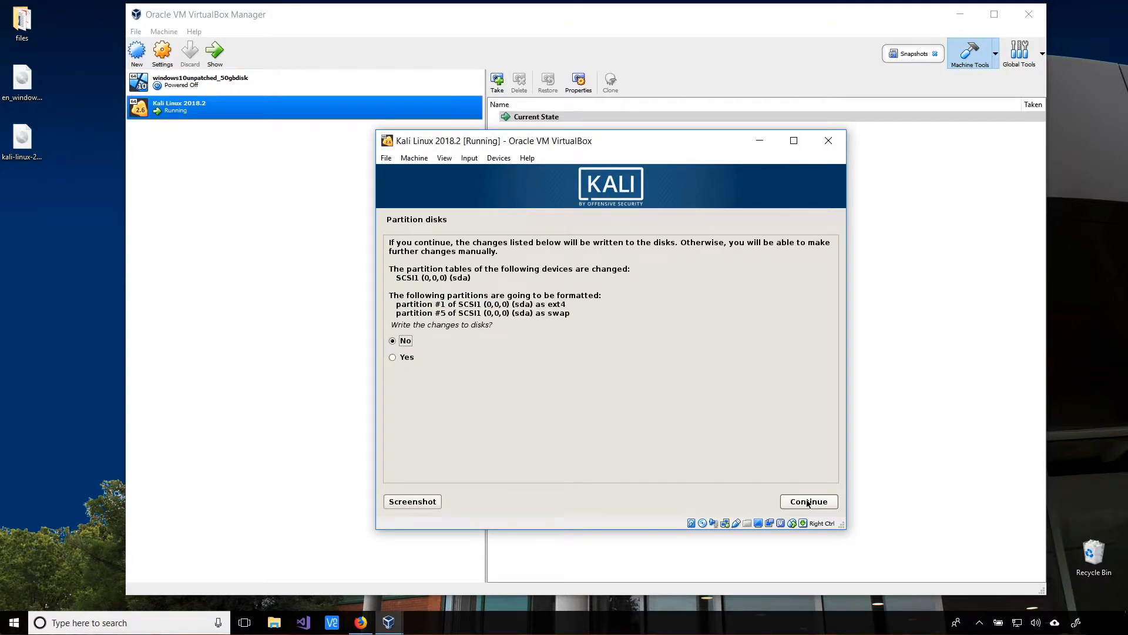
pyautogui.click(403, 357)
pyautogui.click(813, 501)
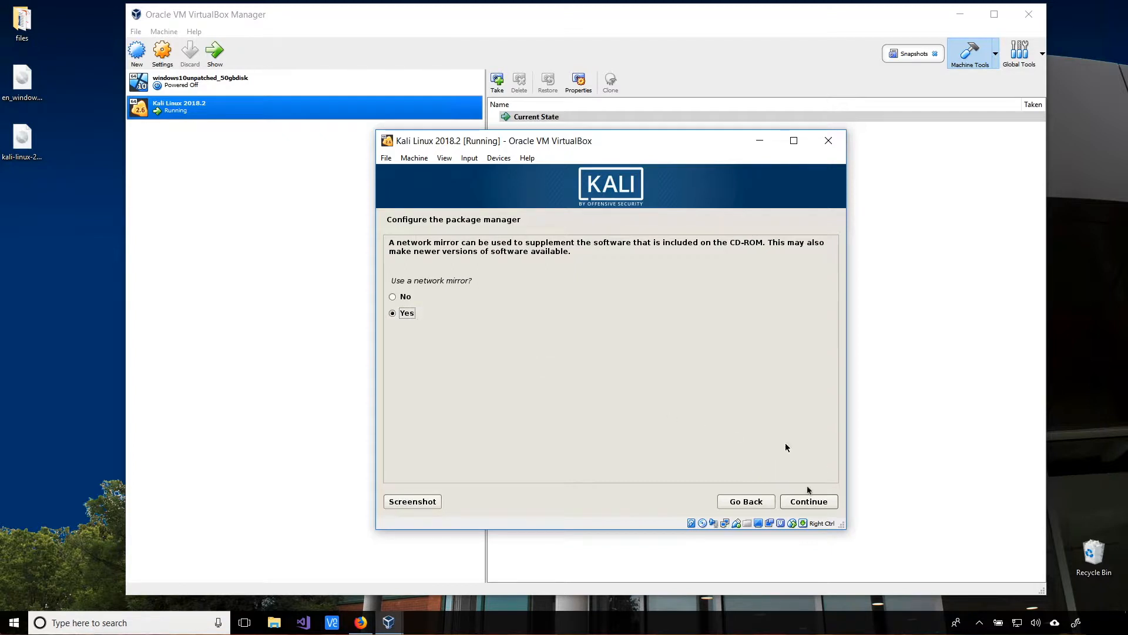
# - Accept a network mirror for the package manager and leave the HTTP proxy blank
pyautogui.click(799, 503)
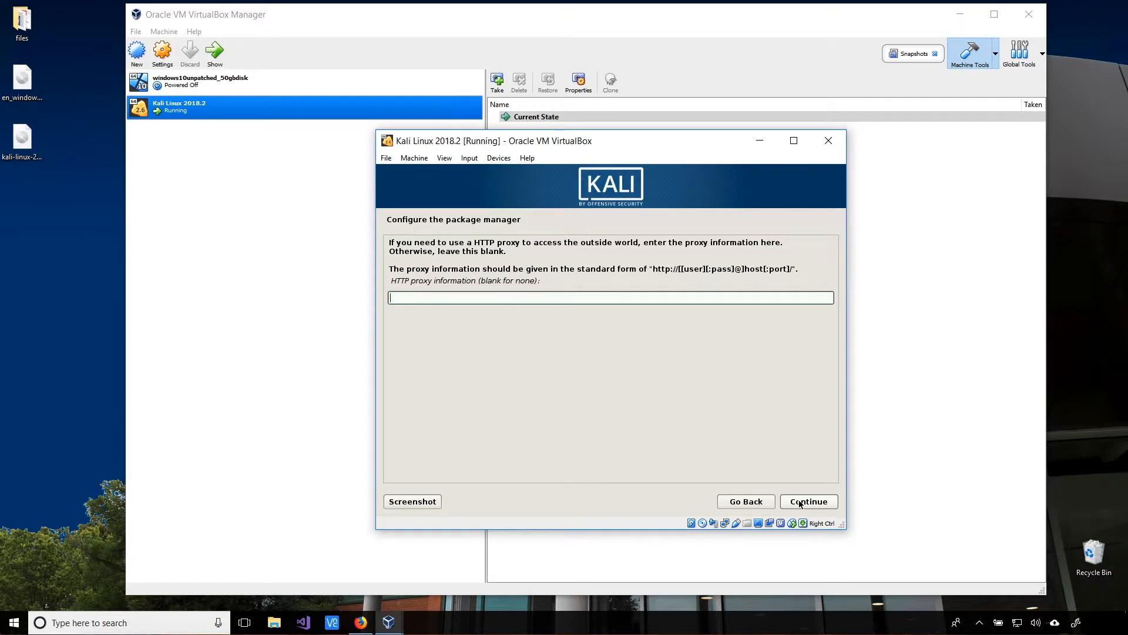
pyautogui.click(799, 501)
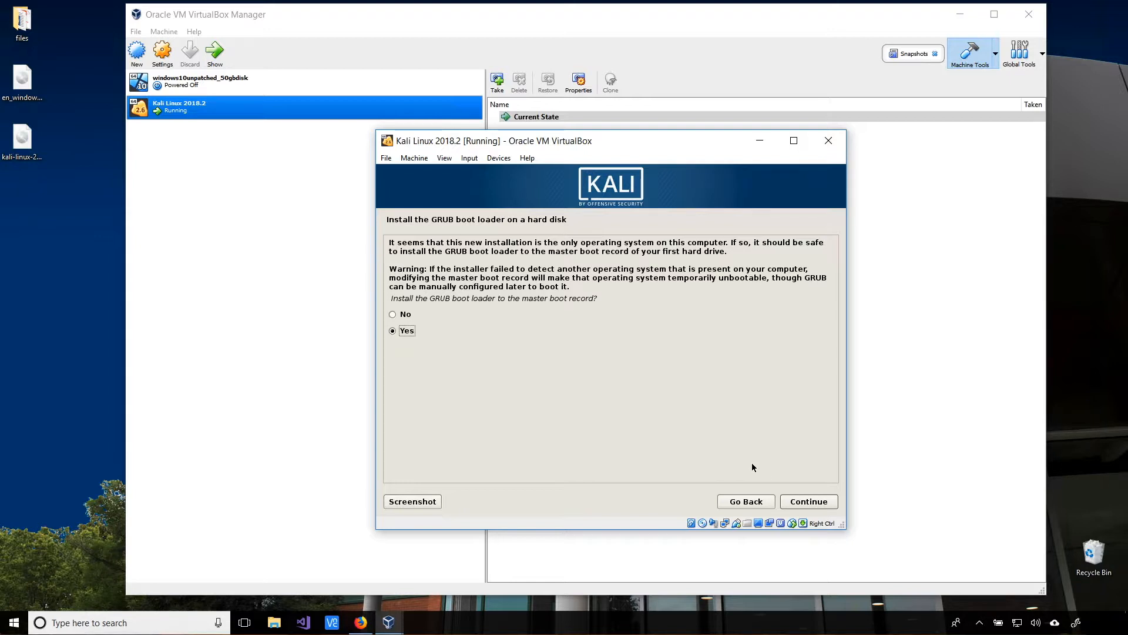
# - Install the GRUB boot loader to the master boot record on /dev/sda
pyautogui.click(807, 502)
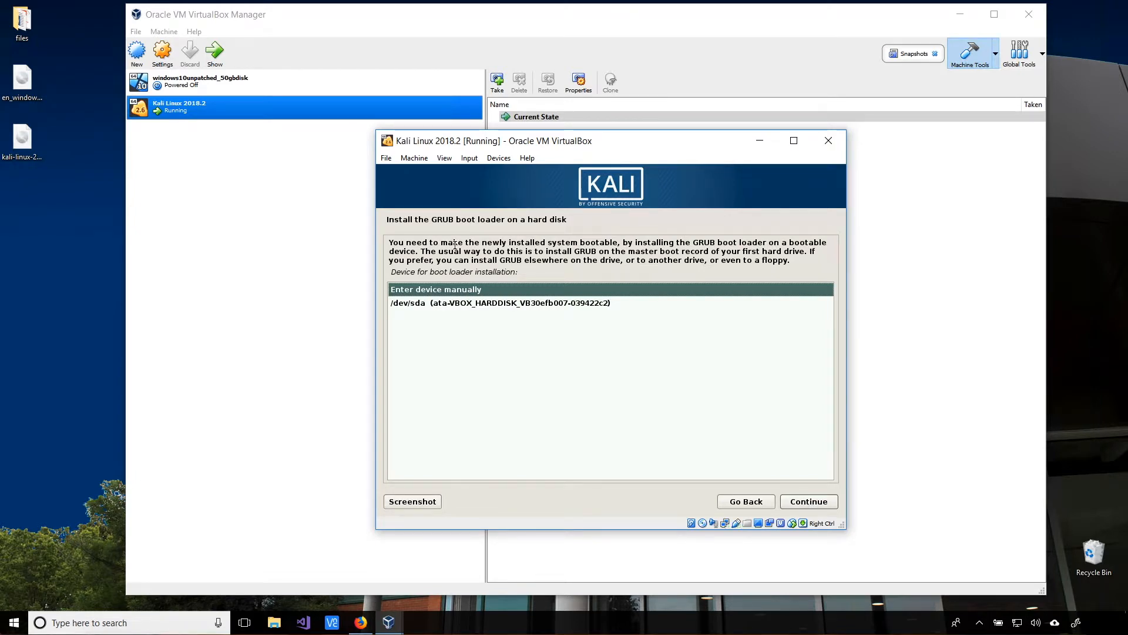
pyautogui.click(478, 305)
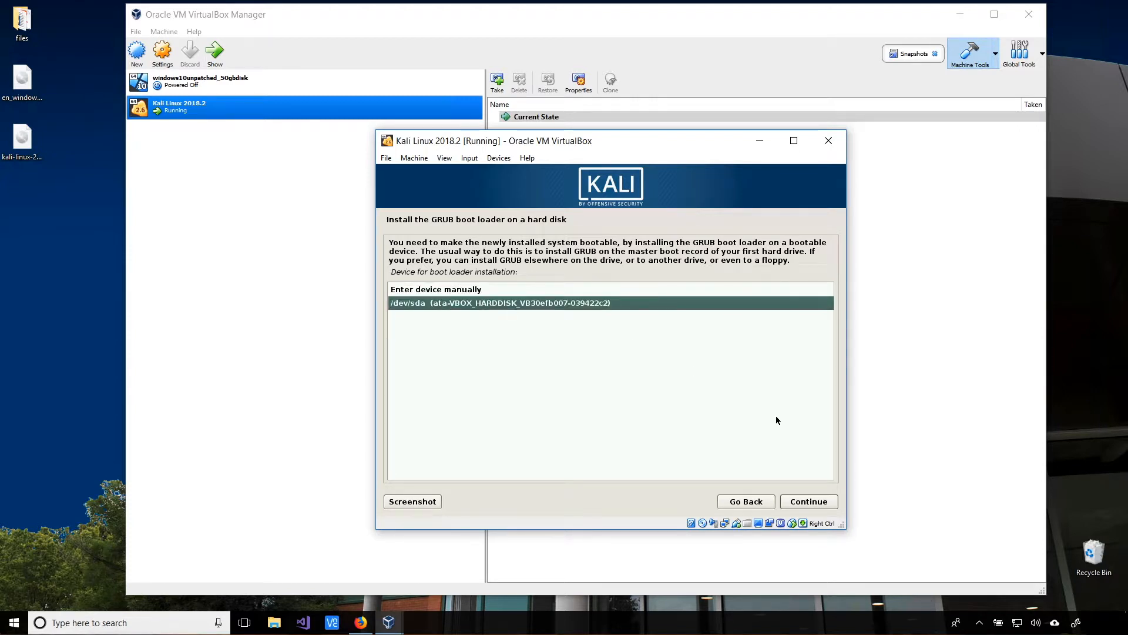
pyautogui.click(799, 504)
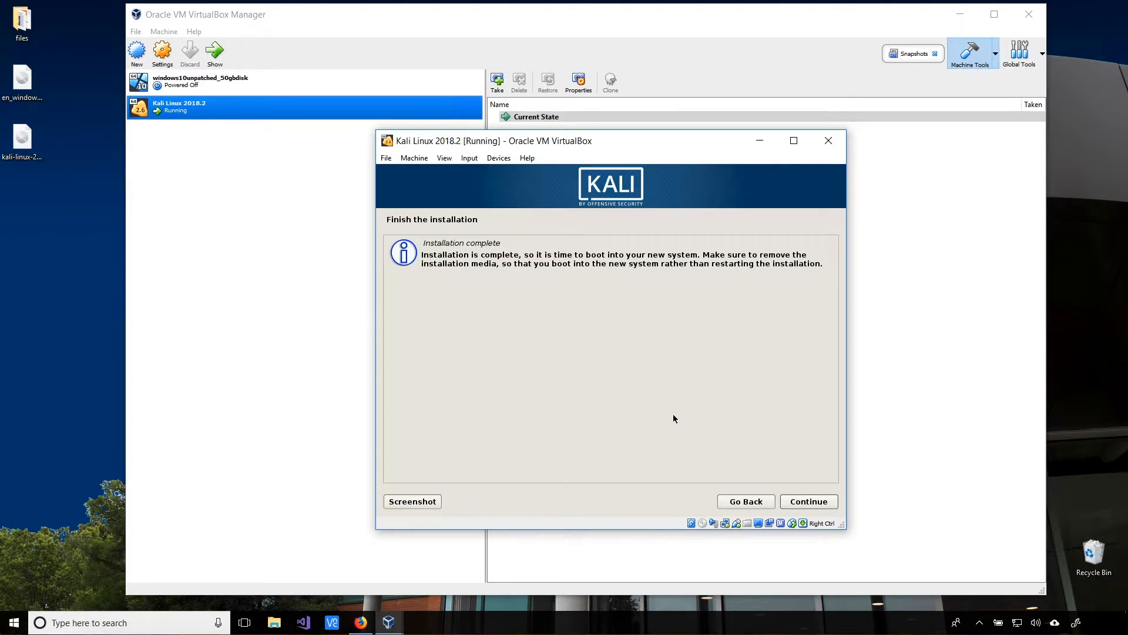
# - Finish the installation, then sign in to Kali as root with the account password
pyautogui.click(820, 504)
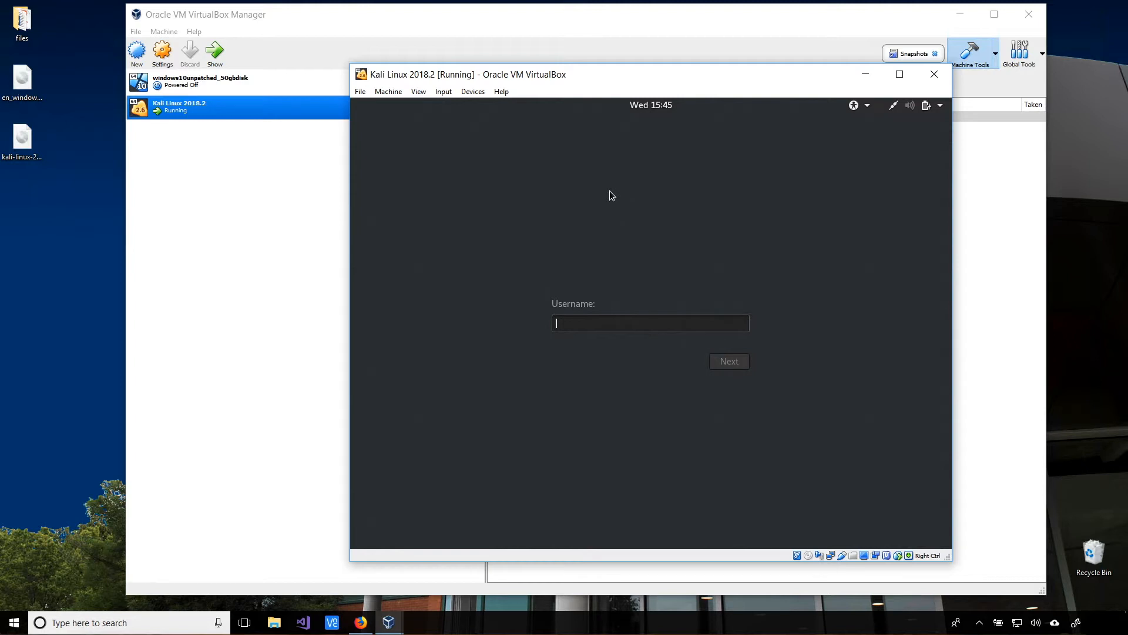
pyautogui.write('root')
pyautogui.click(730, 364)
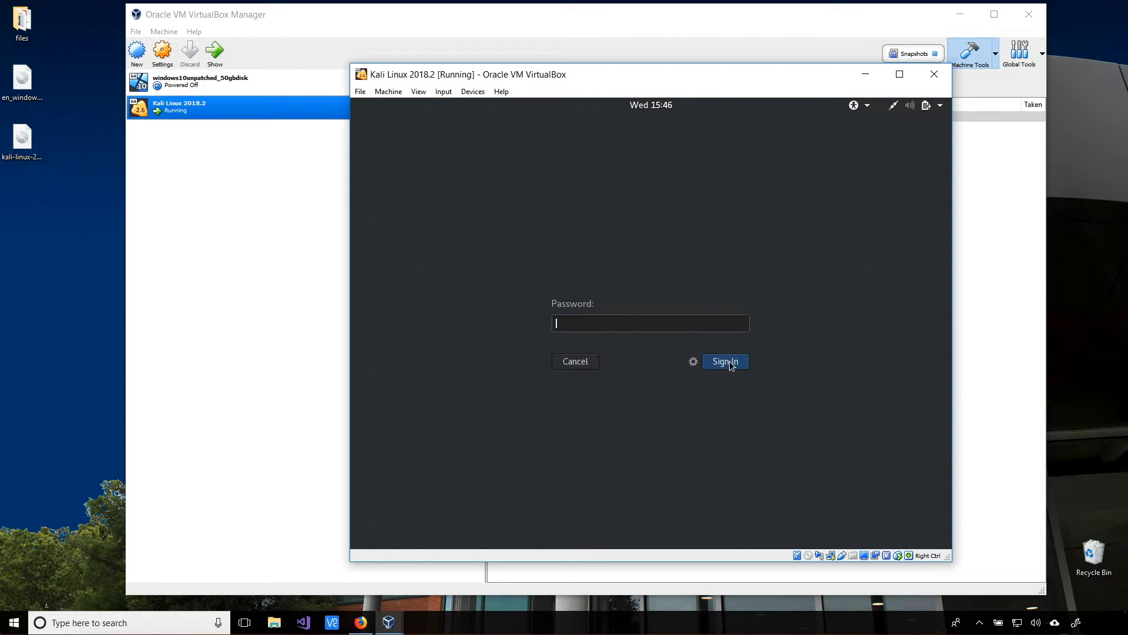
pyautogui.write('•••••••')
pyautogui.press('Return')
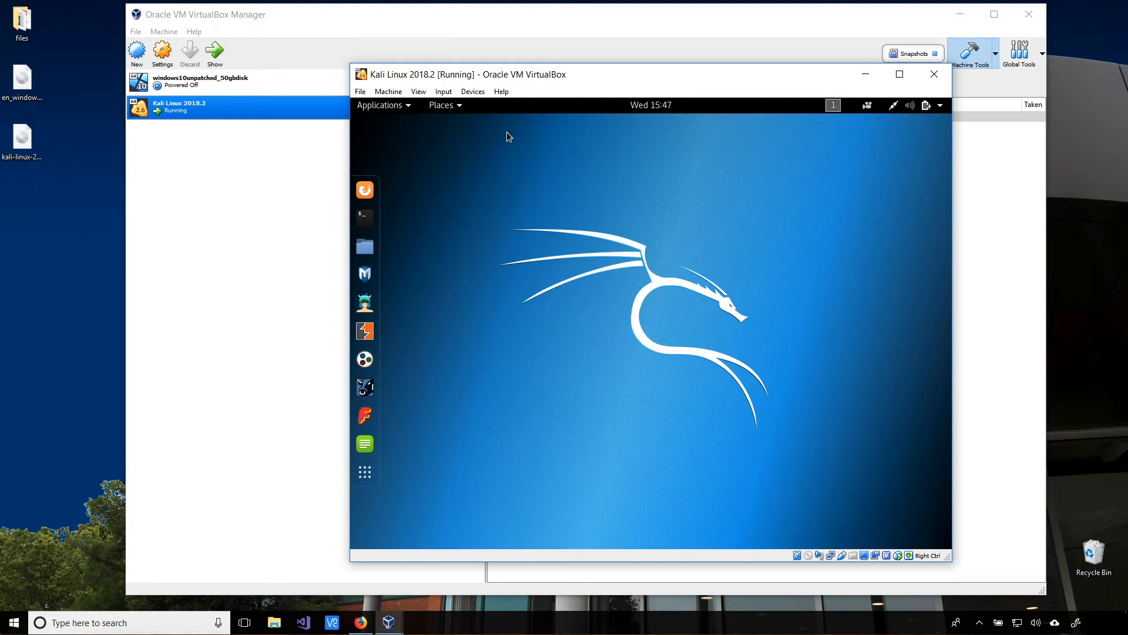
# - Power off the Kali VM from the desktop's system menu
pyautogui.click(939, 107)
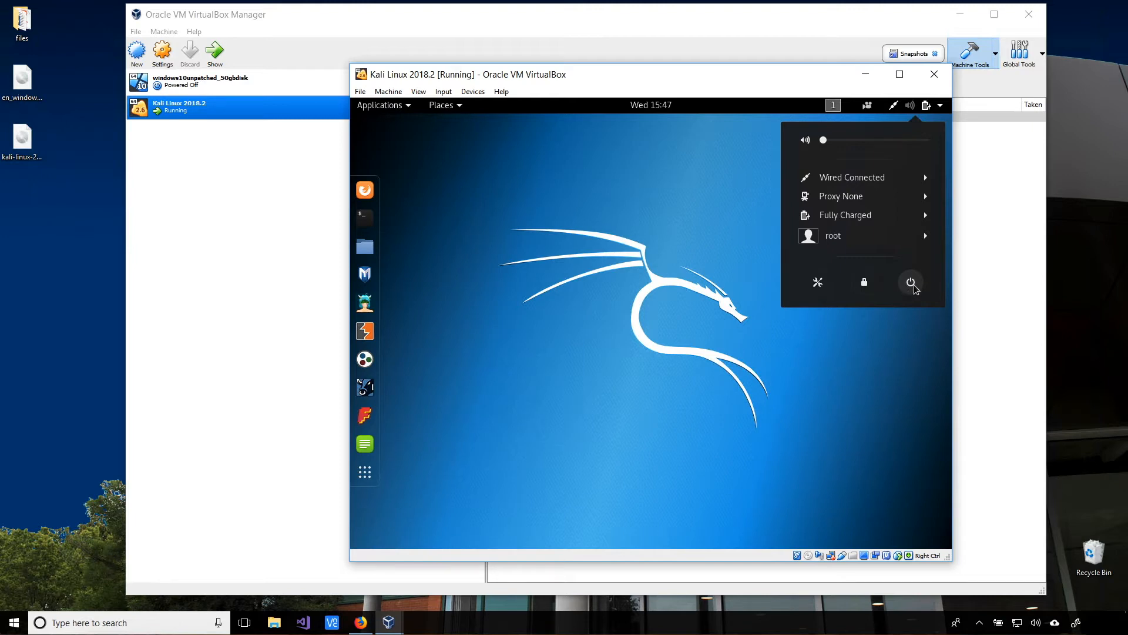
pyautogui.click(912, 283)
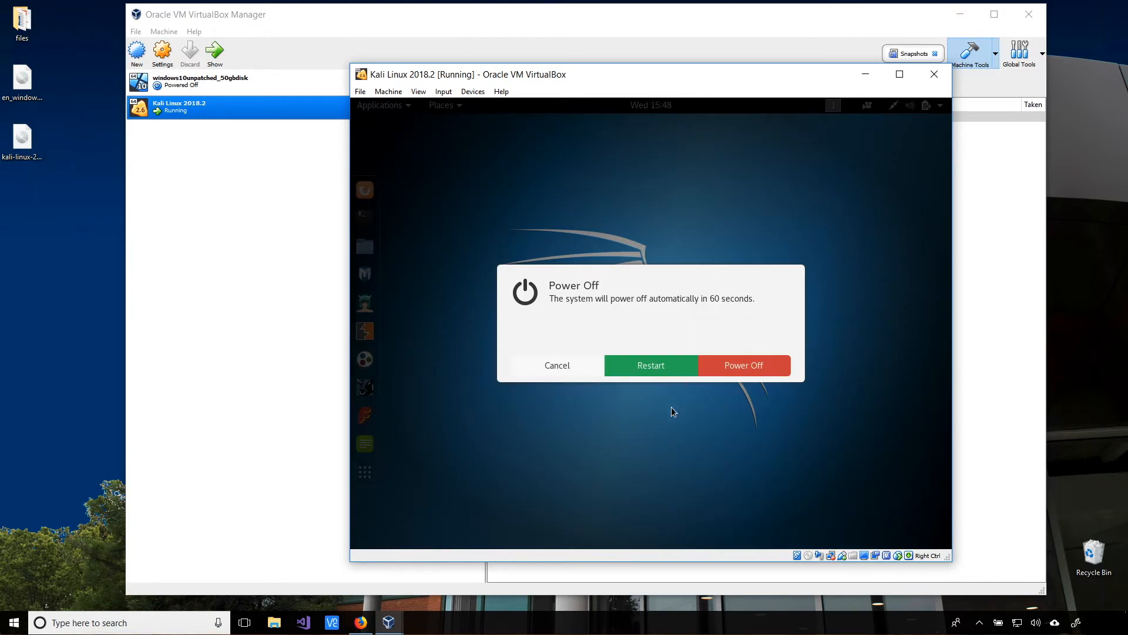
pyautogui.click(752, 368)
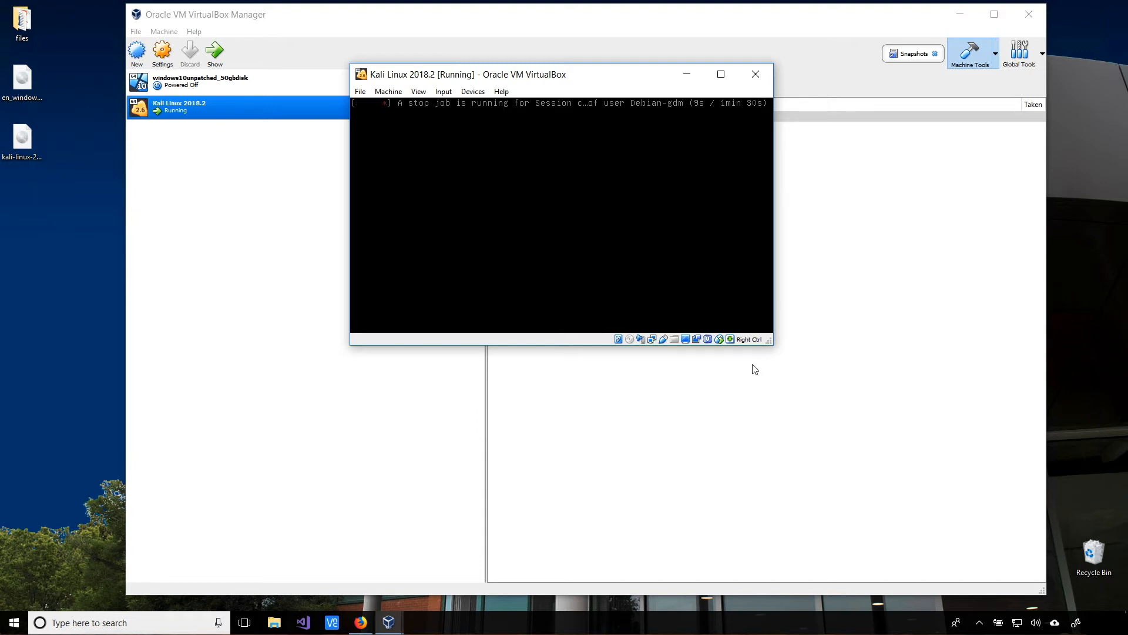
# - Move the shutting-down VM window aside and launch File Explorer from the taskbar
pyautogui.moveTo(532, 76); pyautogui.dragTo(234, 67)
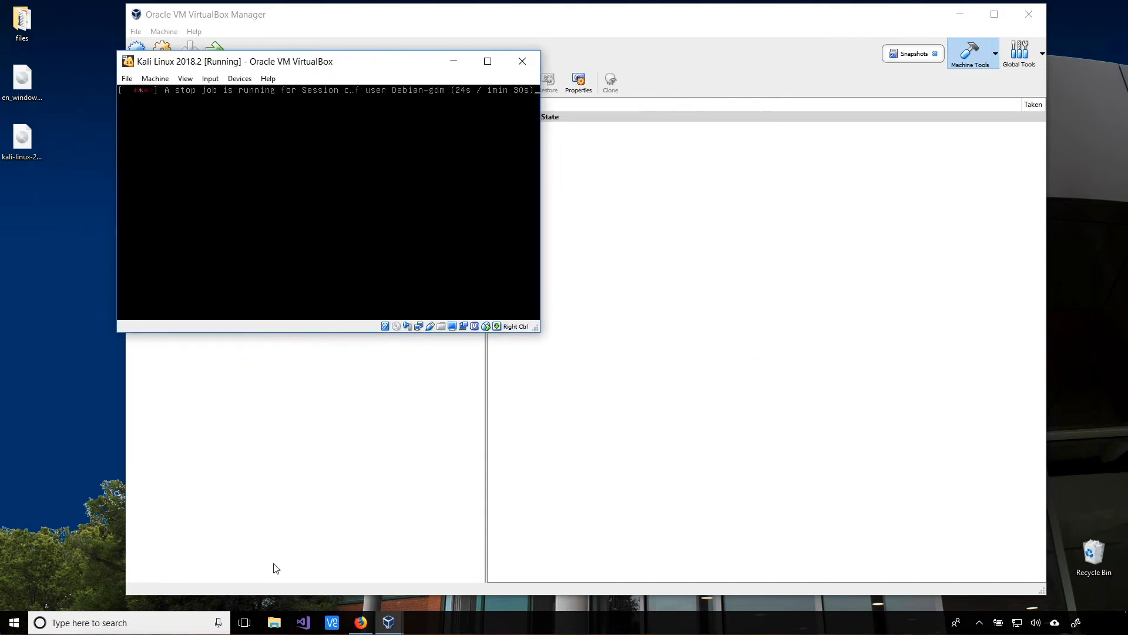
pyautogui.click(271, 623)
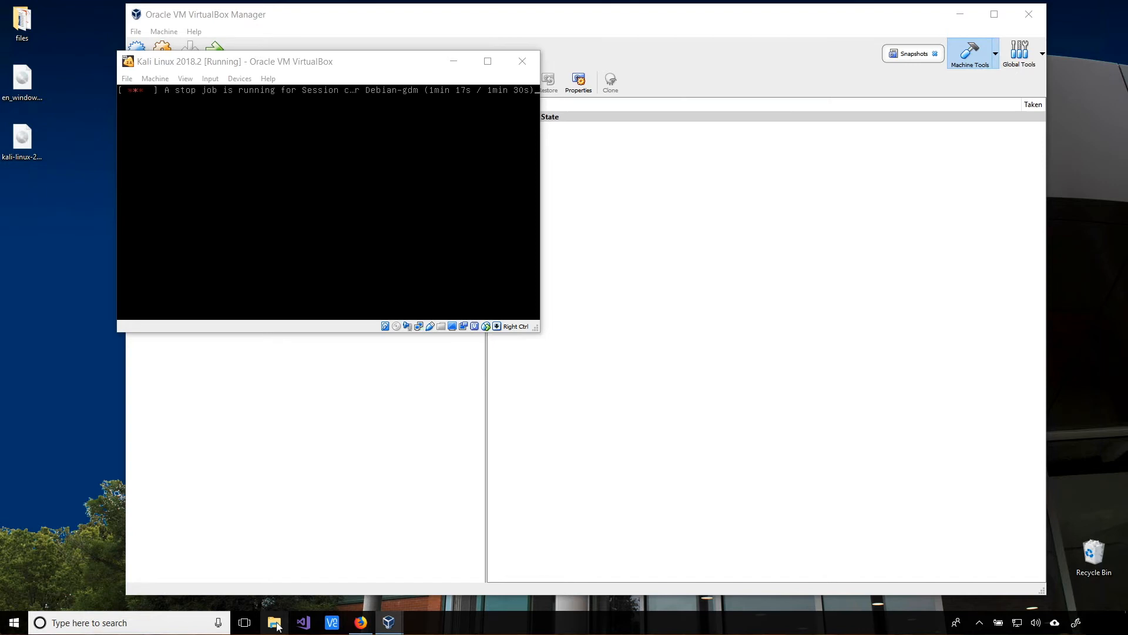
pyautogui.click(276, 624)
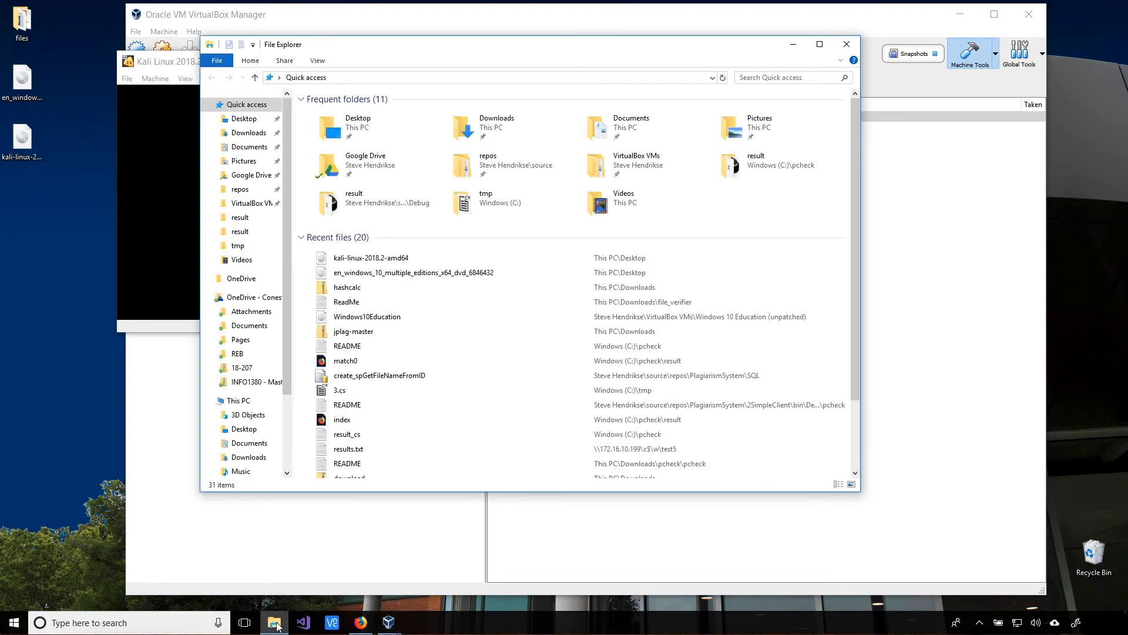
# - Copy the Kali Linux 2018.2 .vdi disk image in VirtualBox VMs and paste a duplicate beside it
pyautogui.click(242, 204)
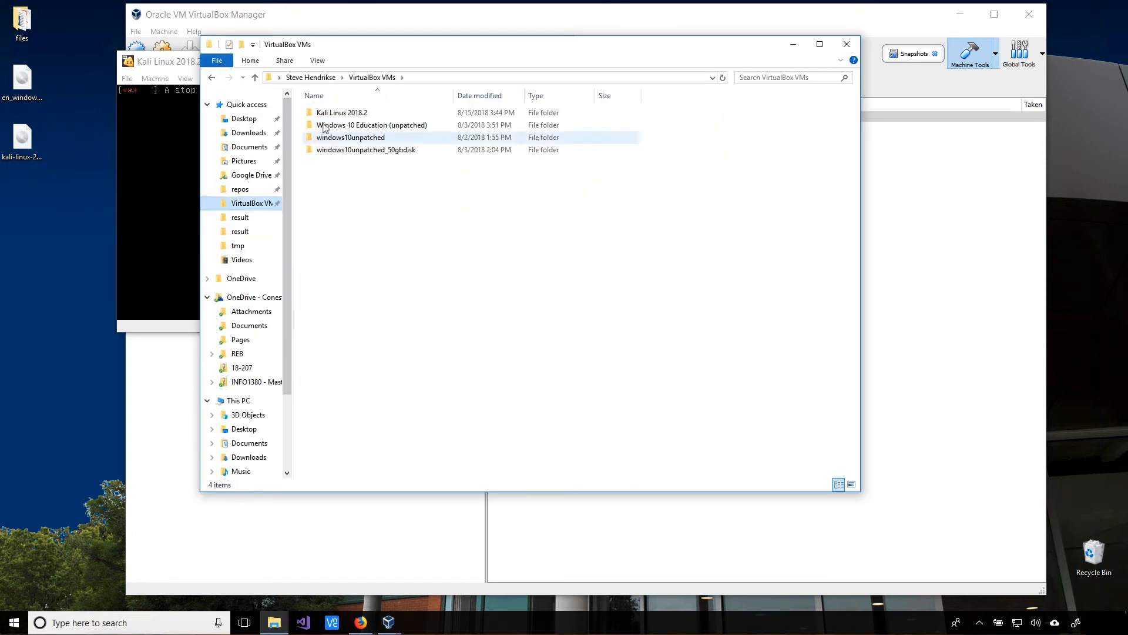
pyautogui.click(339, 115)
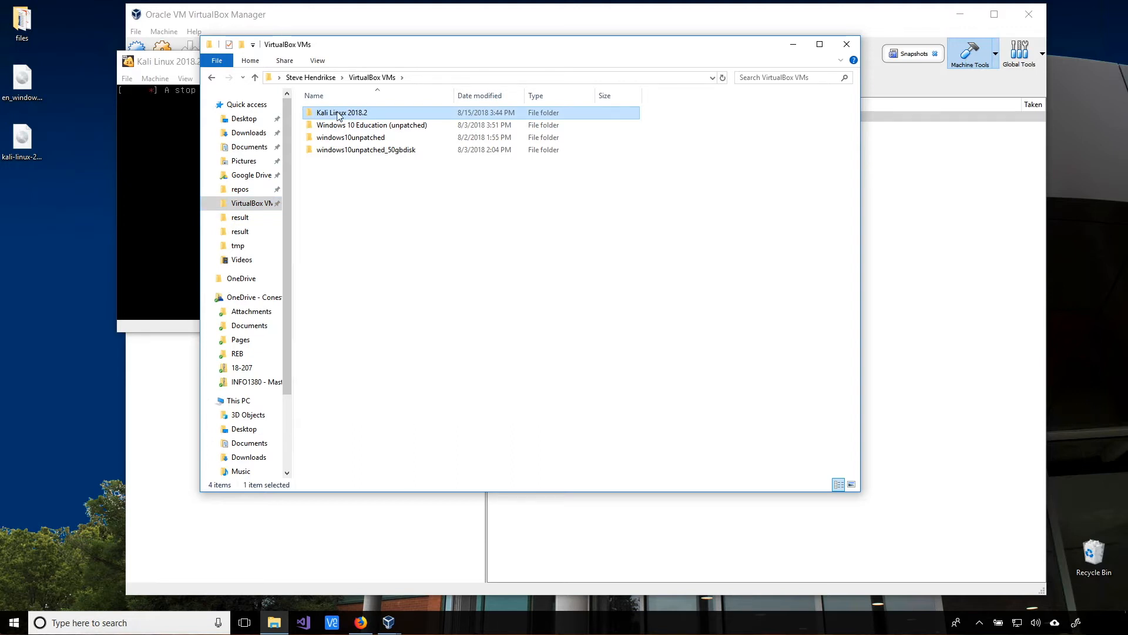
pyautogui.doubleClick(339, 114)
pyautogui.click(332, 151)
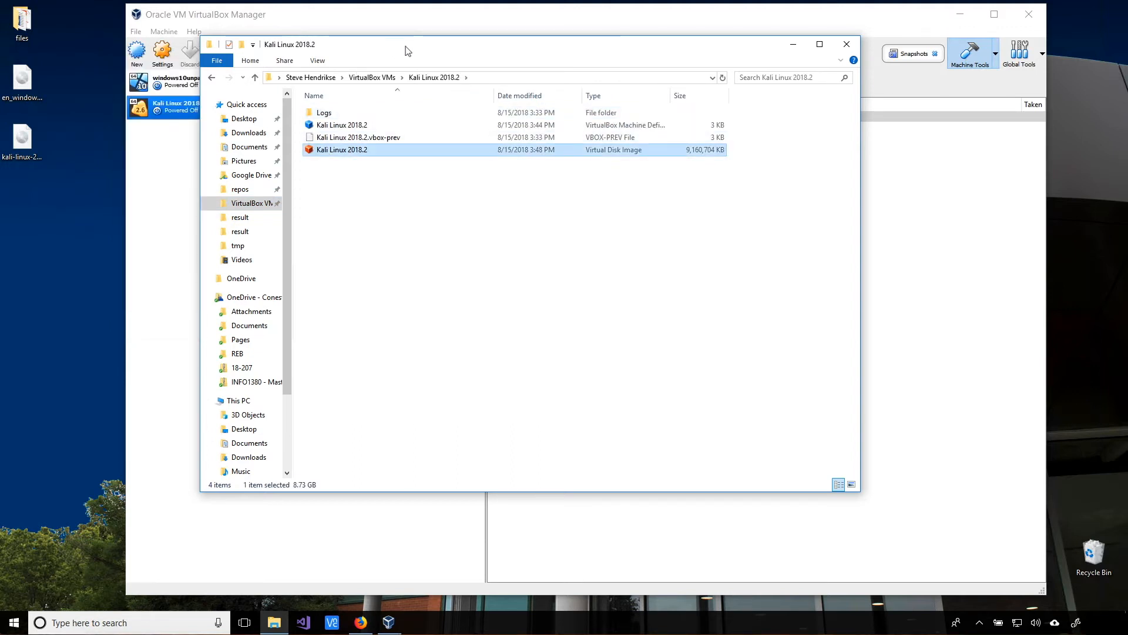
pyautogui.moveTo(521, 45); pyautogui.dragTo(652, 91)
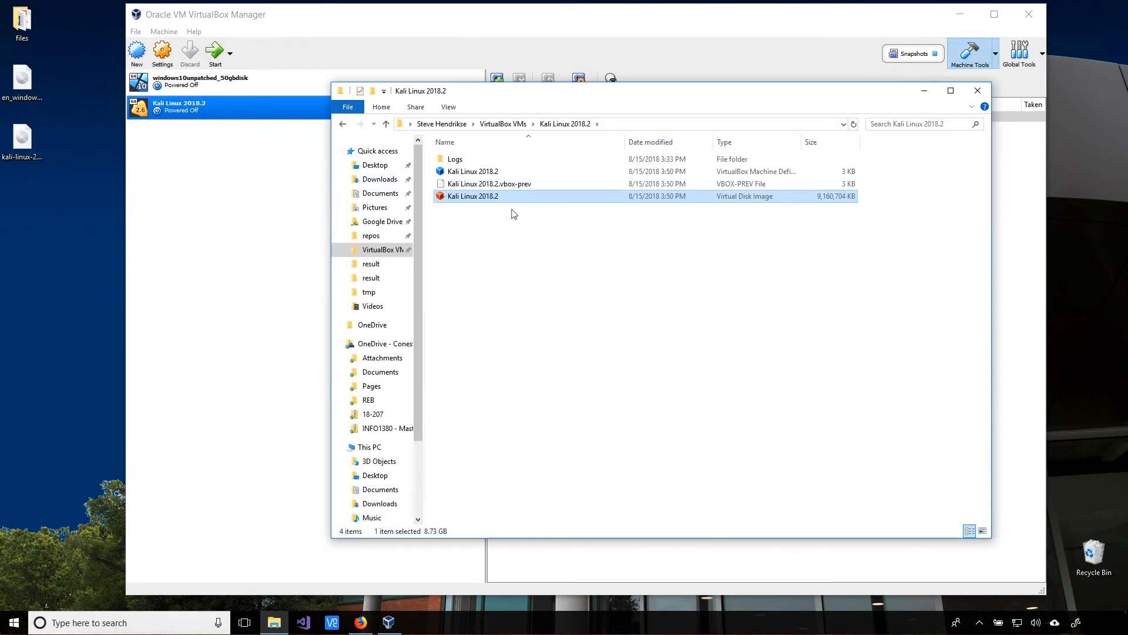
pyautogui.rightClick(473, 202)
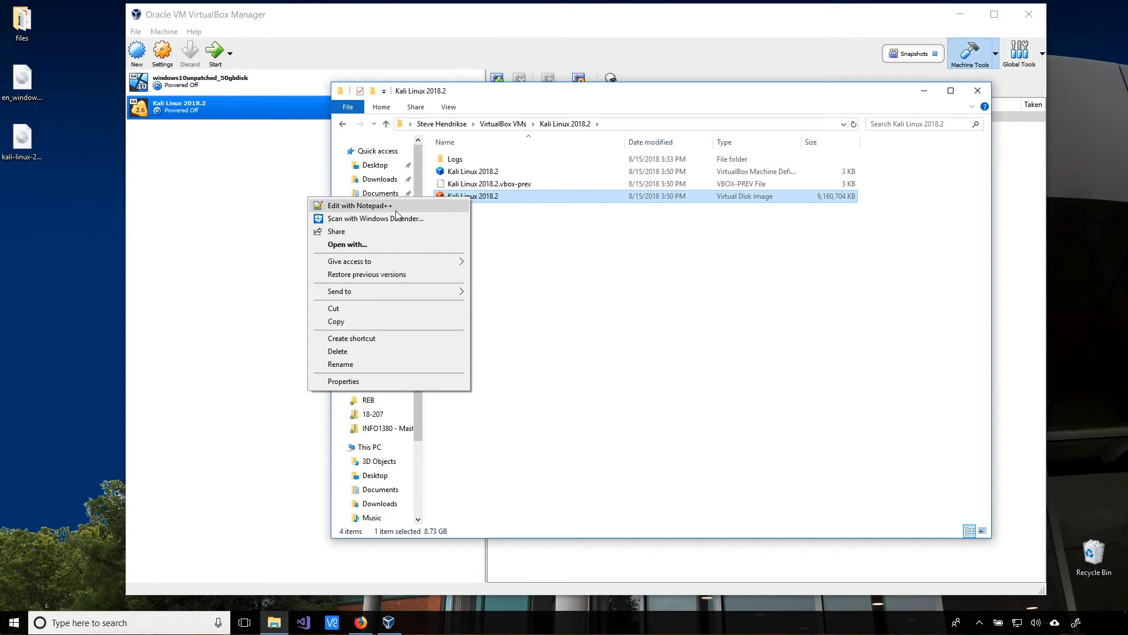
pyautogui.click(355, 323)
pyautogui.rightClick(505, 315)
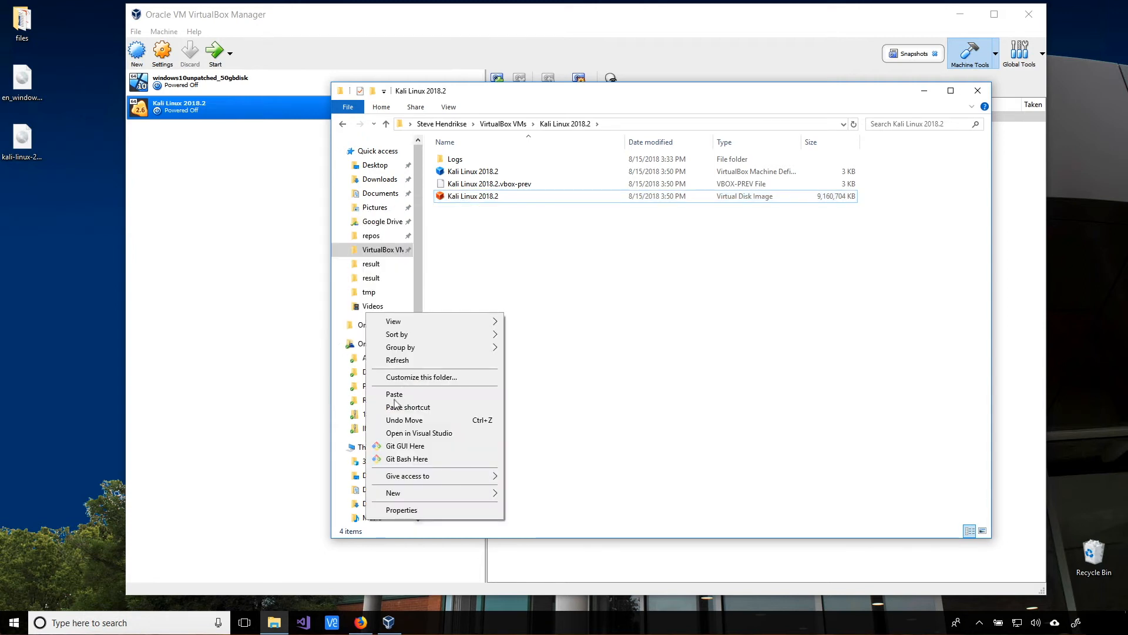
pyautogui.click(394, 395)
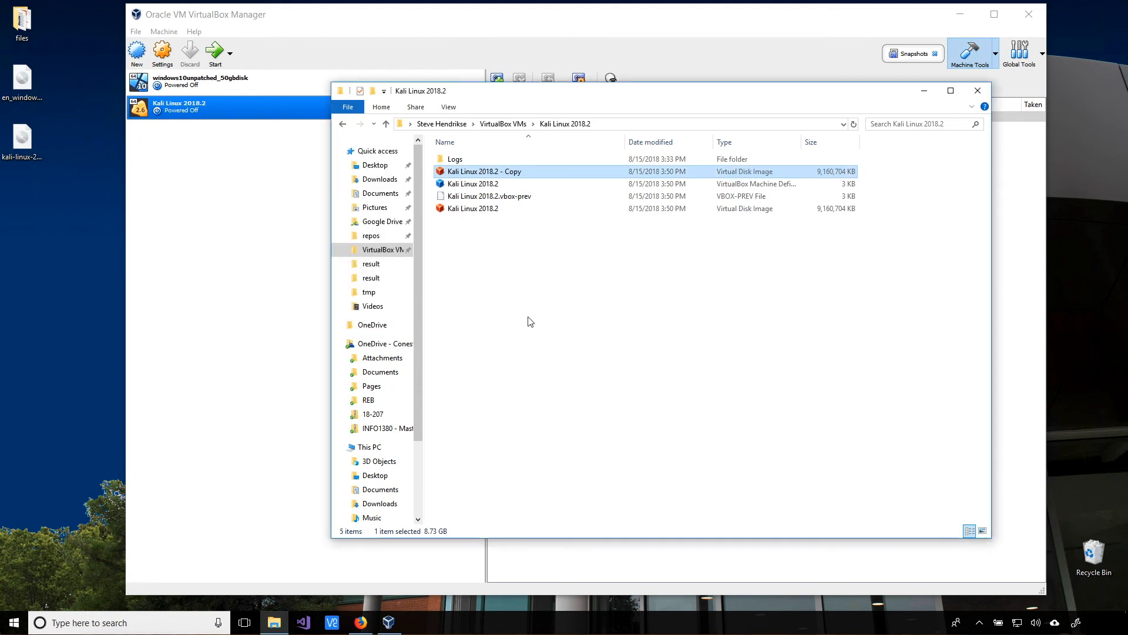
# - Replace 'Copy' with MASTER_clean in the duplicate disk image's name
pyautogui.rightClick(510, 171)
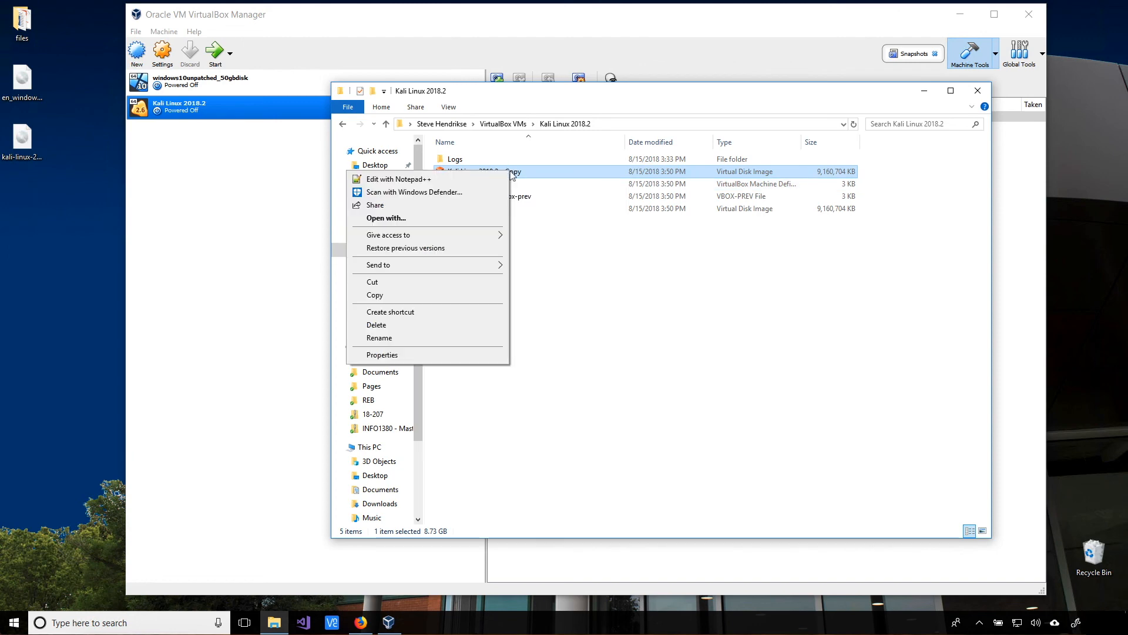
pyautogui.click(449, 339)
pyautogui.press('End')
pyautogui.press('BackSpace')
pyautogui.press('BackSpace')
pyautogui.press('BackSpace')
pyautogui.press('BackSpace')
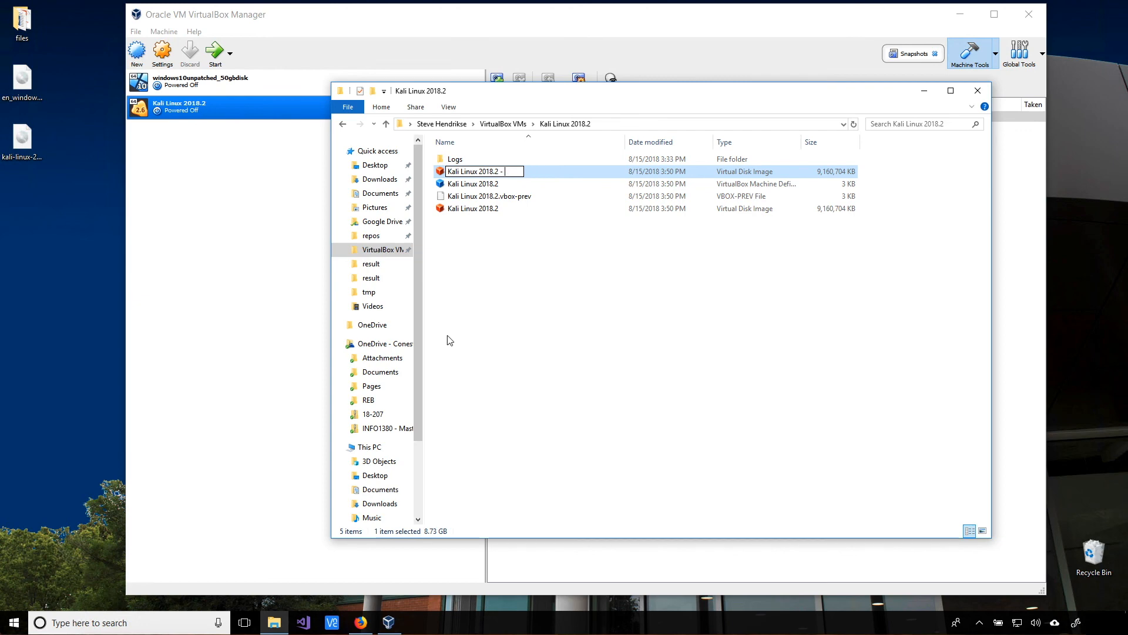
pyautogui.write('MASTER_clean')
pyautogui.press('Return')
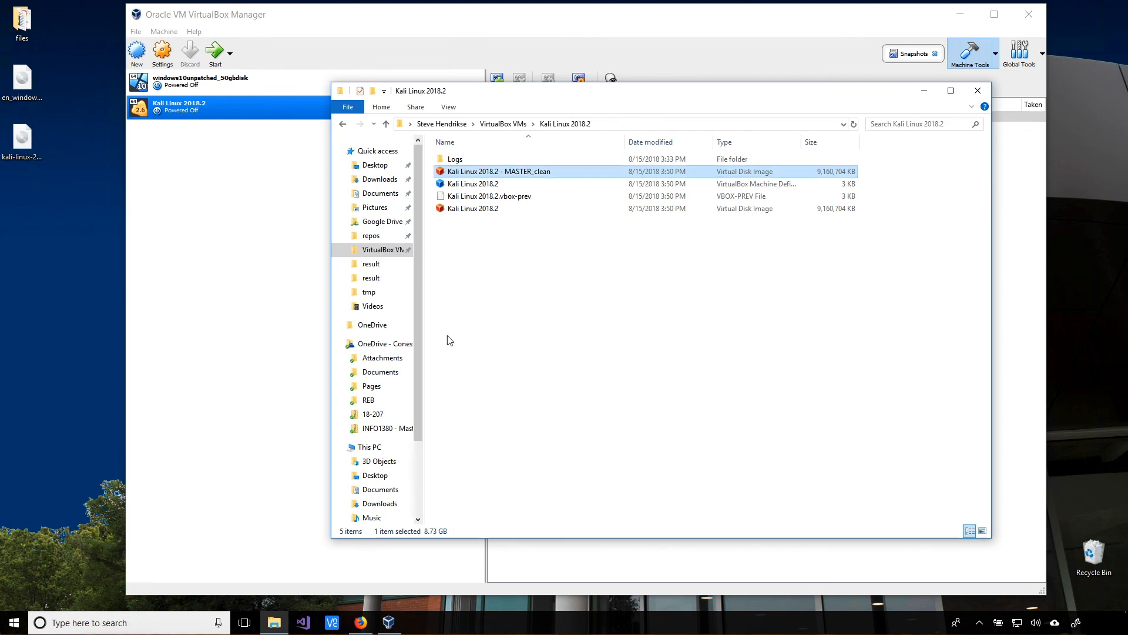
pyautogui.click(498, 211)
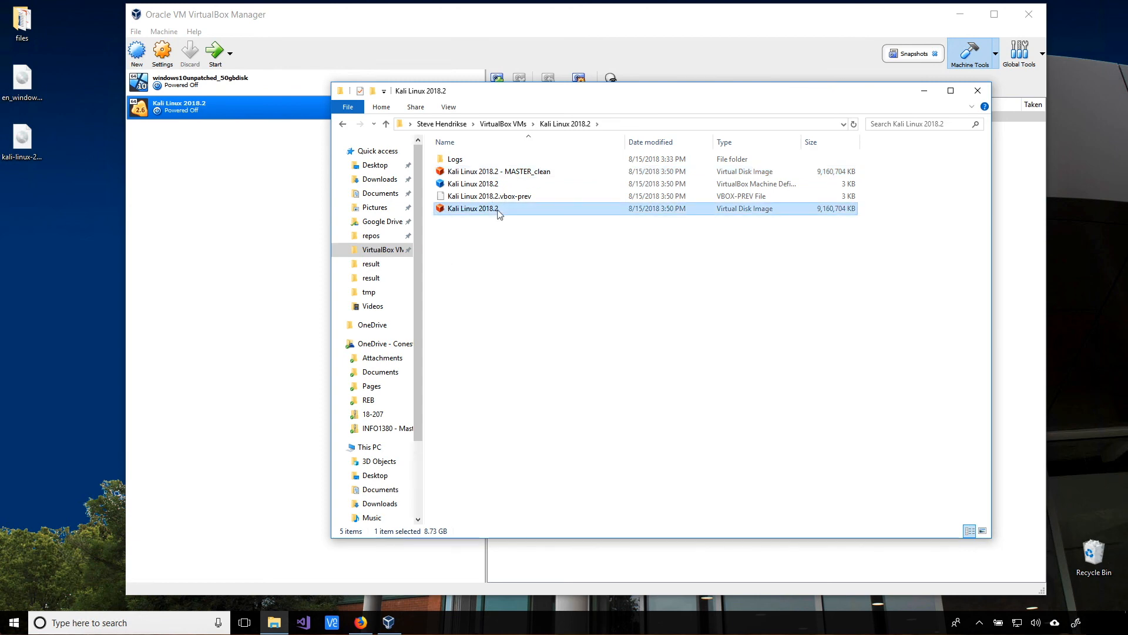
pyautogui.click(512, 174)
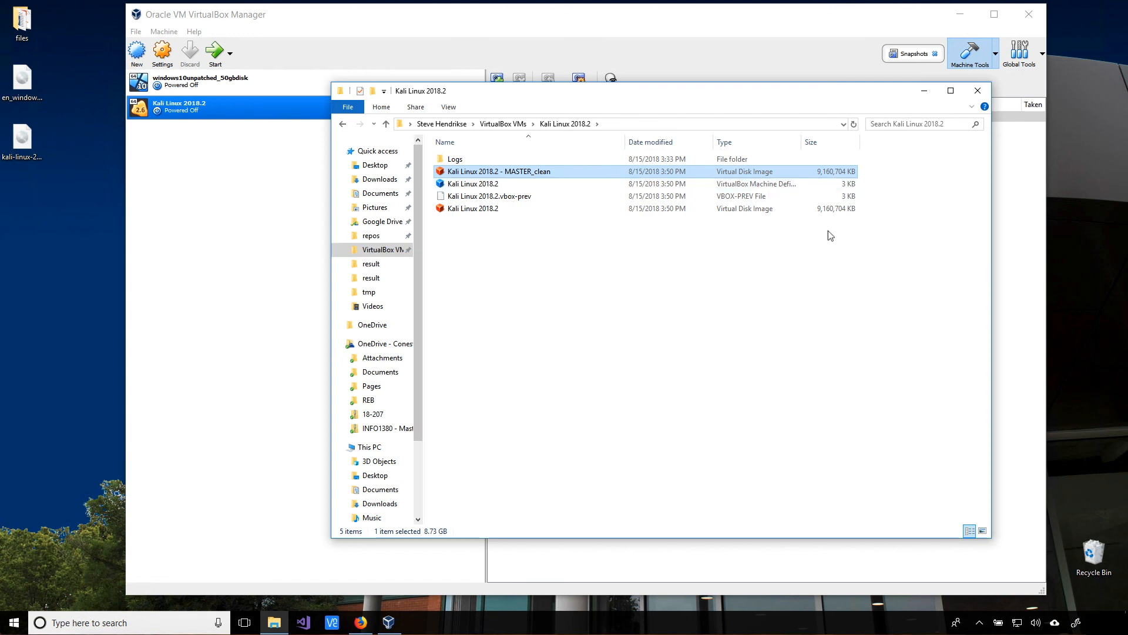